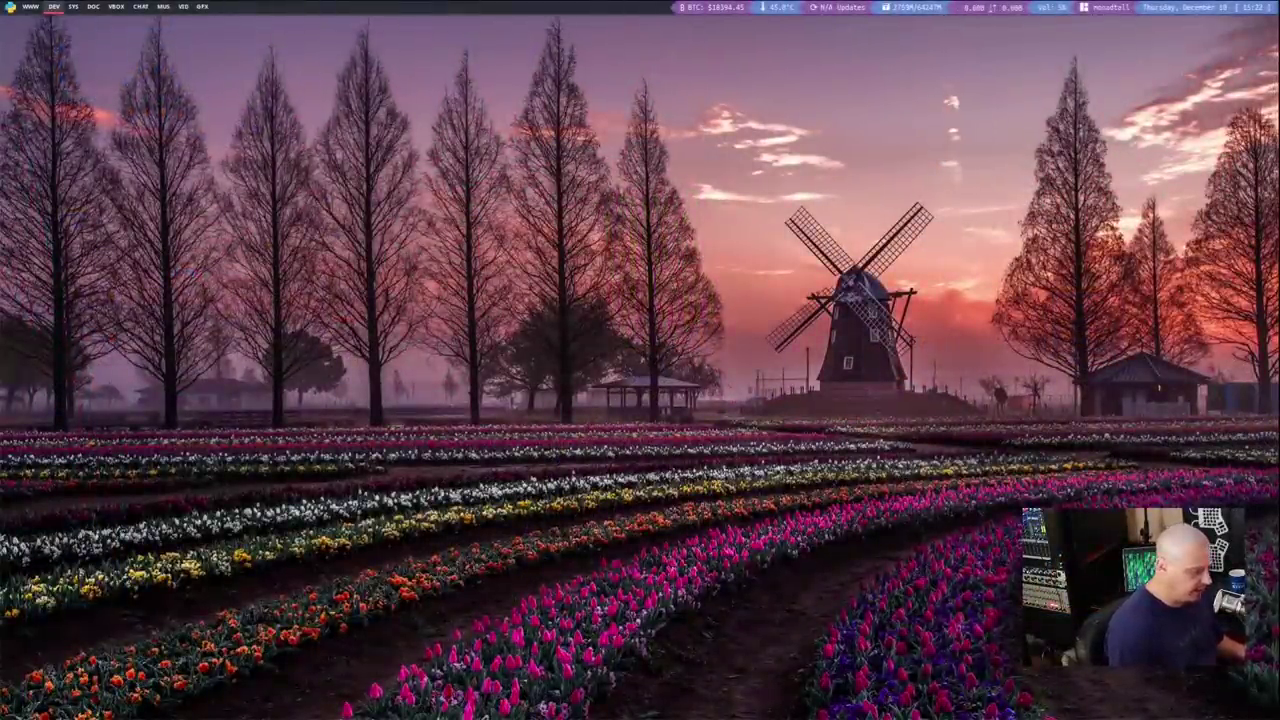
# Open an Alacritty terminal and start the dmenu_run launcher
pyautogui.press('super+Return')
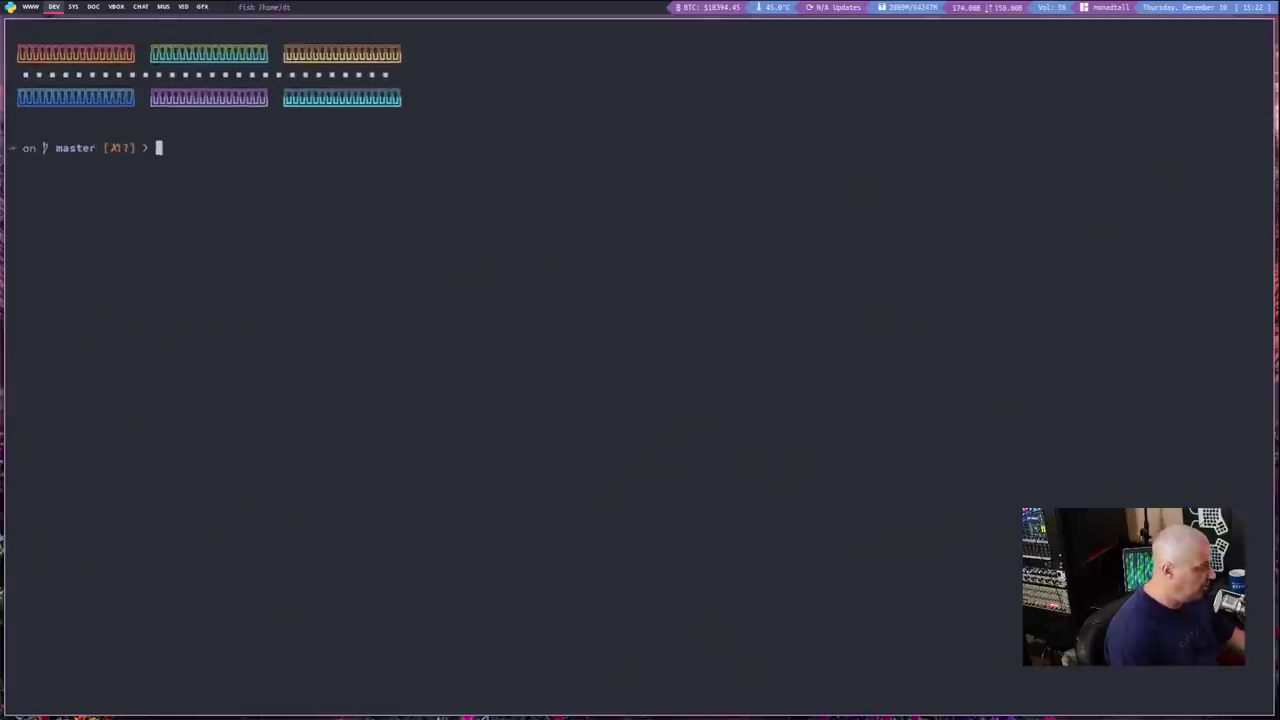
pyautogui.write('dmenu')
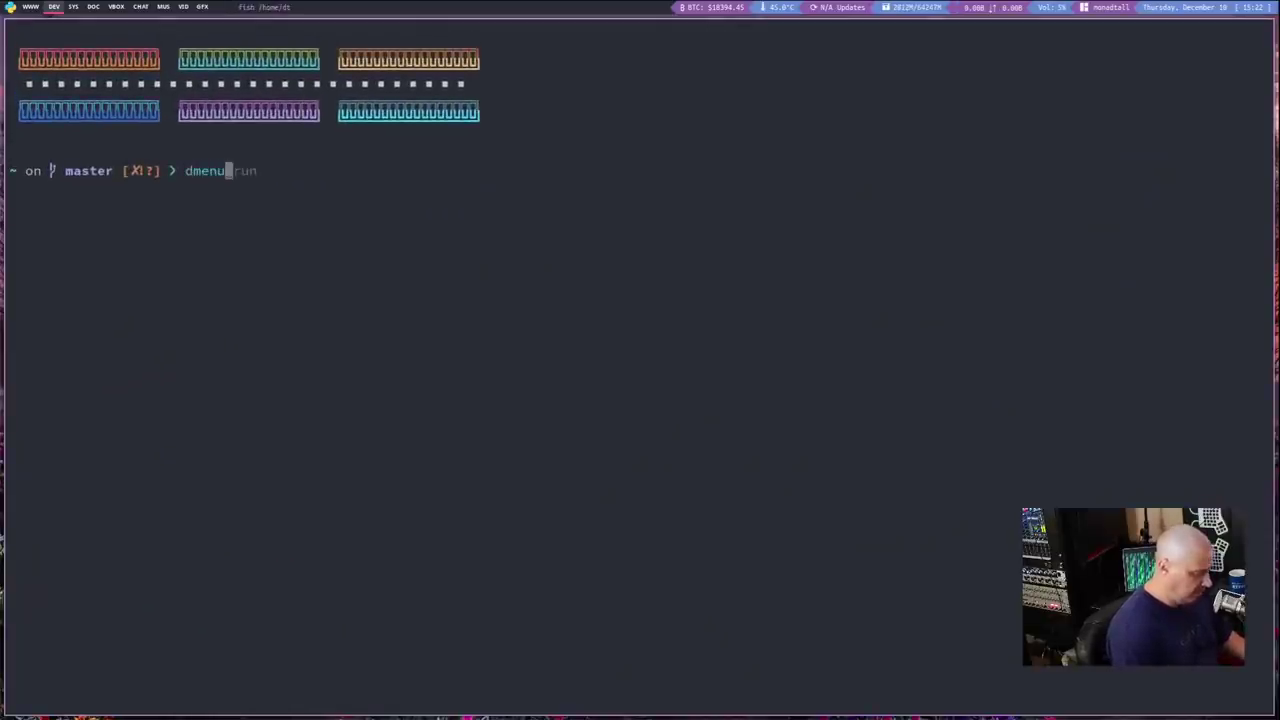
pyautogui.write('_run')
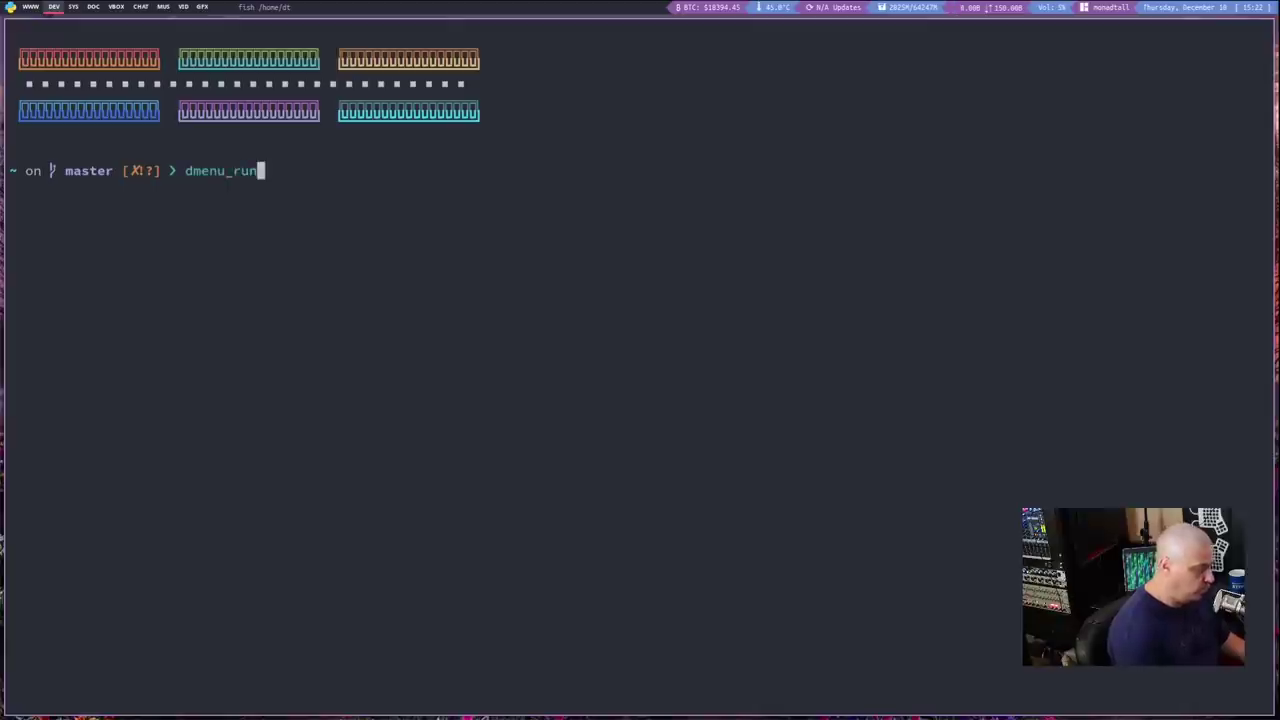
pyautogui.press('Return')
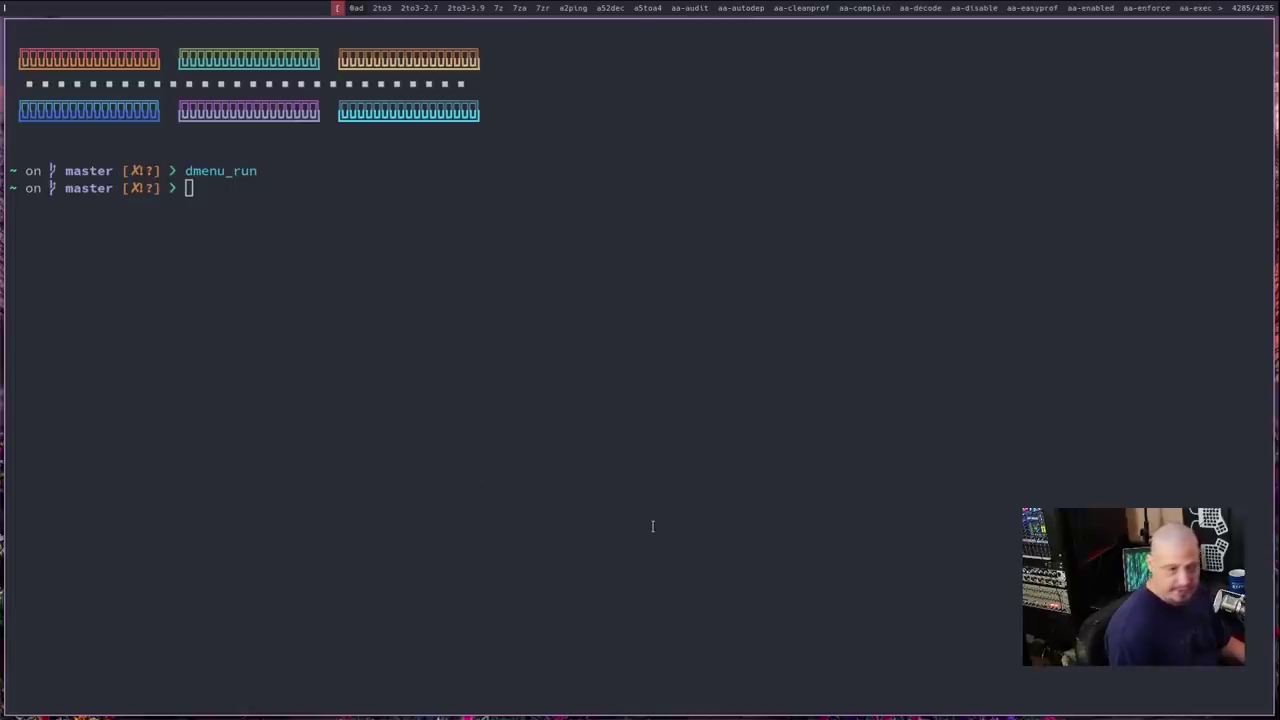
# Launch the Firefox AppImage by searching 'Fire', then close its window
pyautogui.write('F')
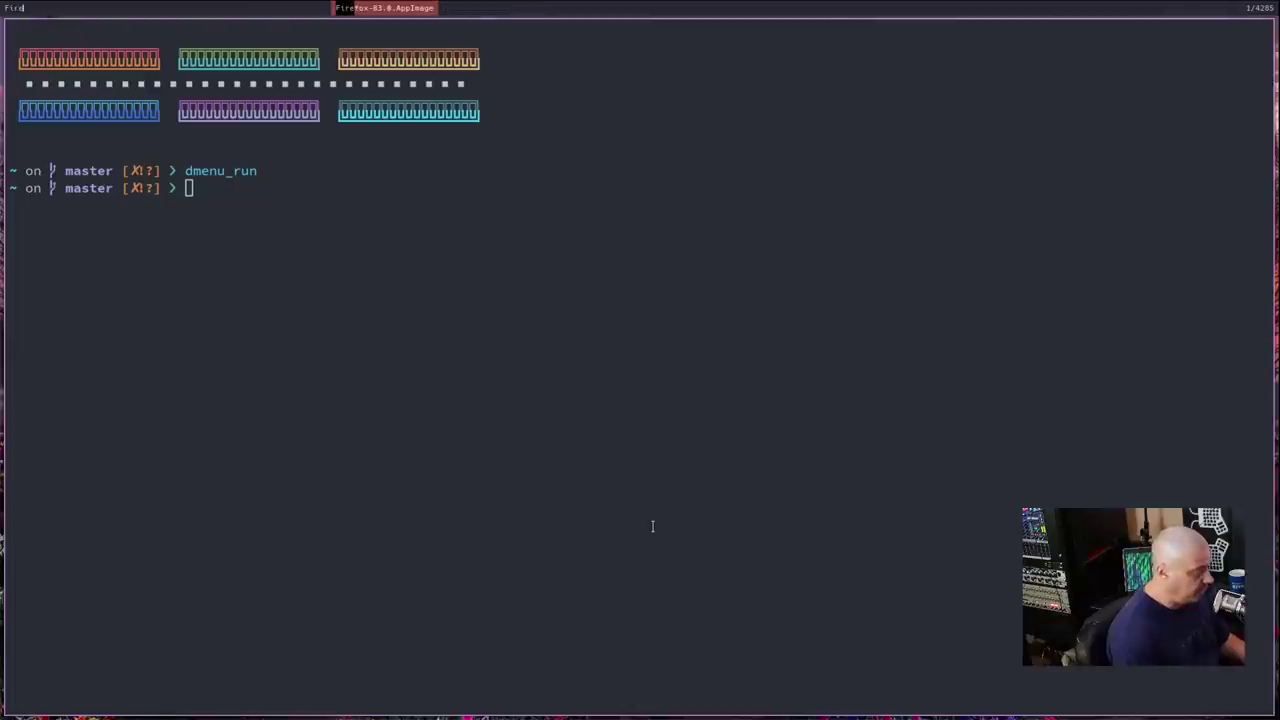
pyautogui.press('BackSpace')
pyautogui.write('Fire')
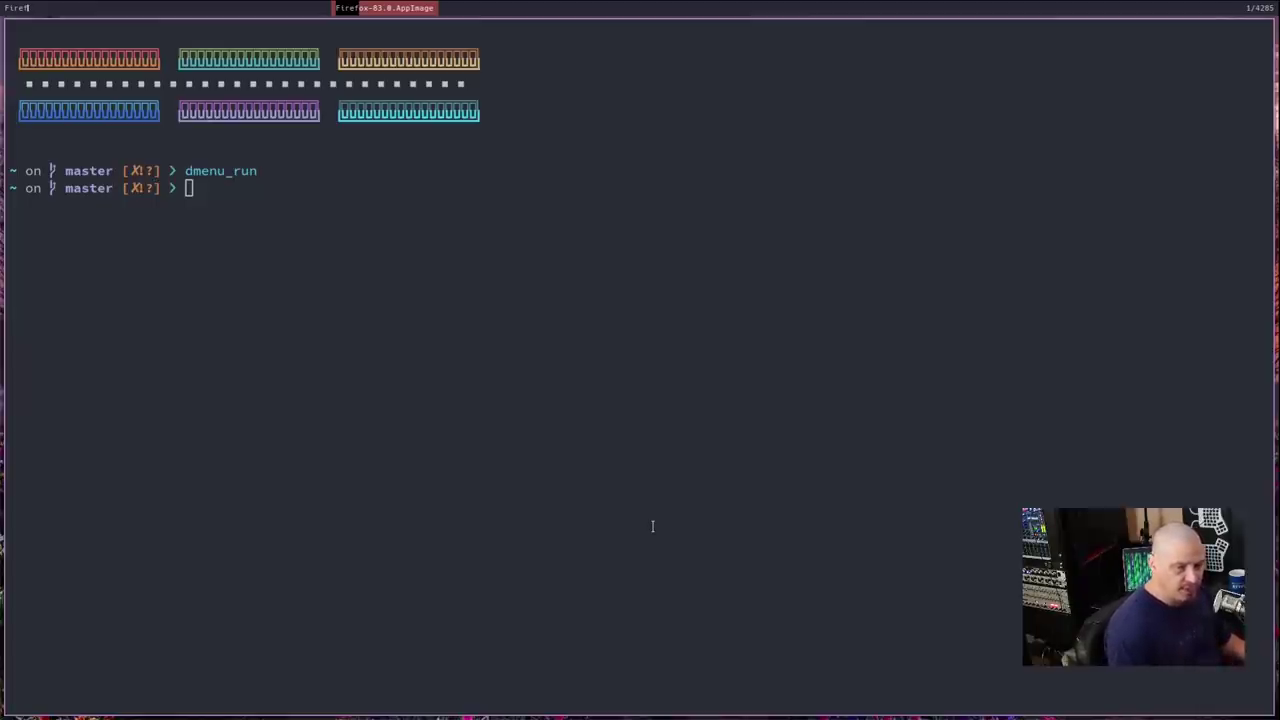
pyautogui.press('Return')
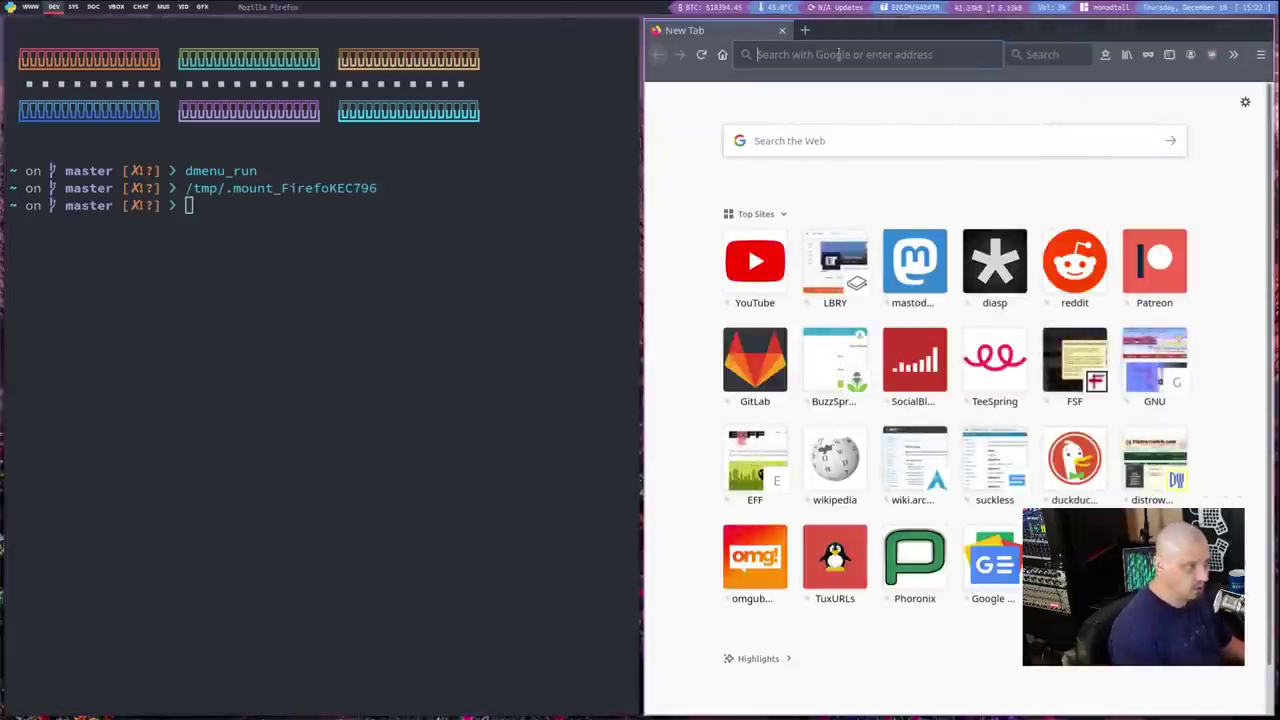
pyautogui.click(782, 30)
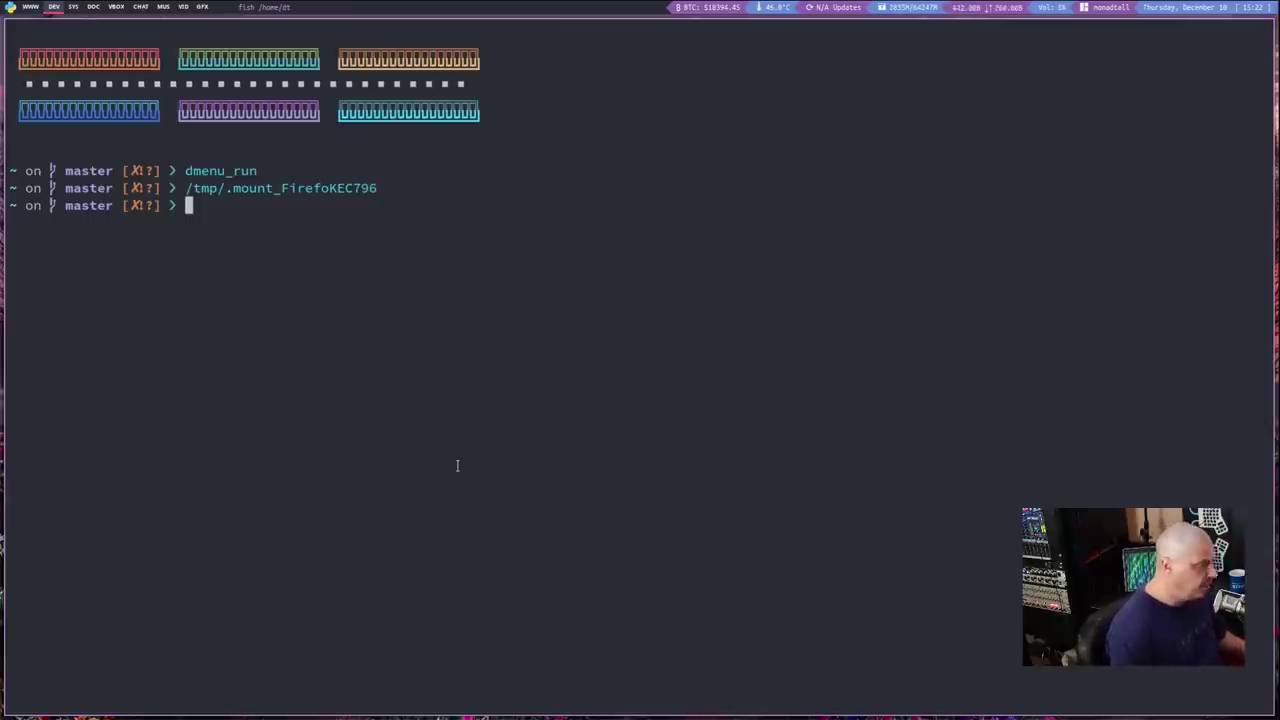
pyautogui.press('super+shift+Return')
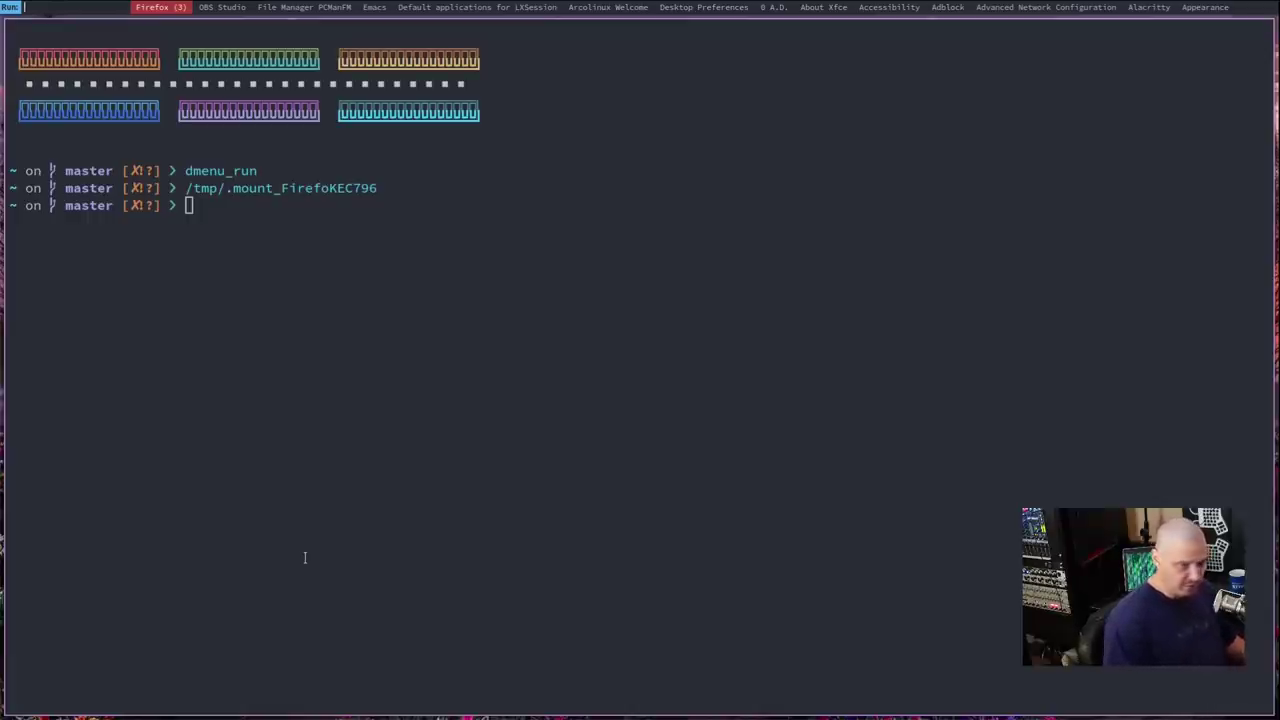
pyautogui.press('Escape')
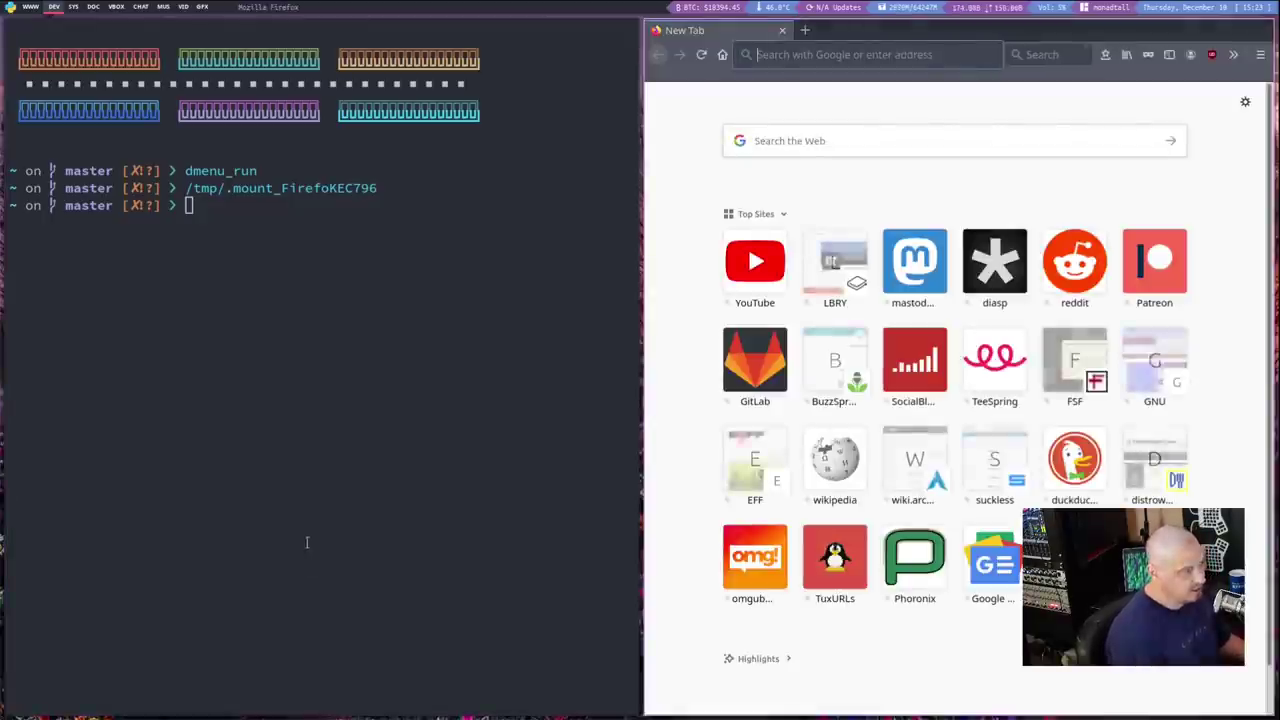
pyautogui.click(782, 30)
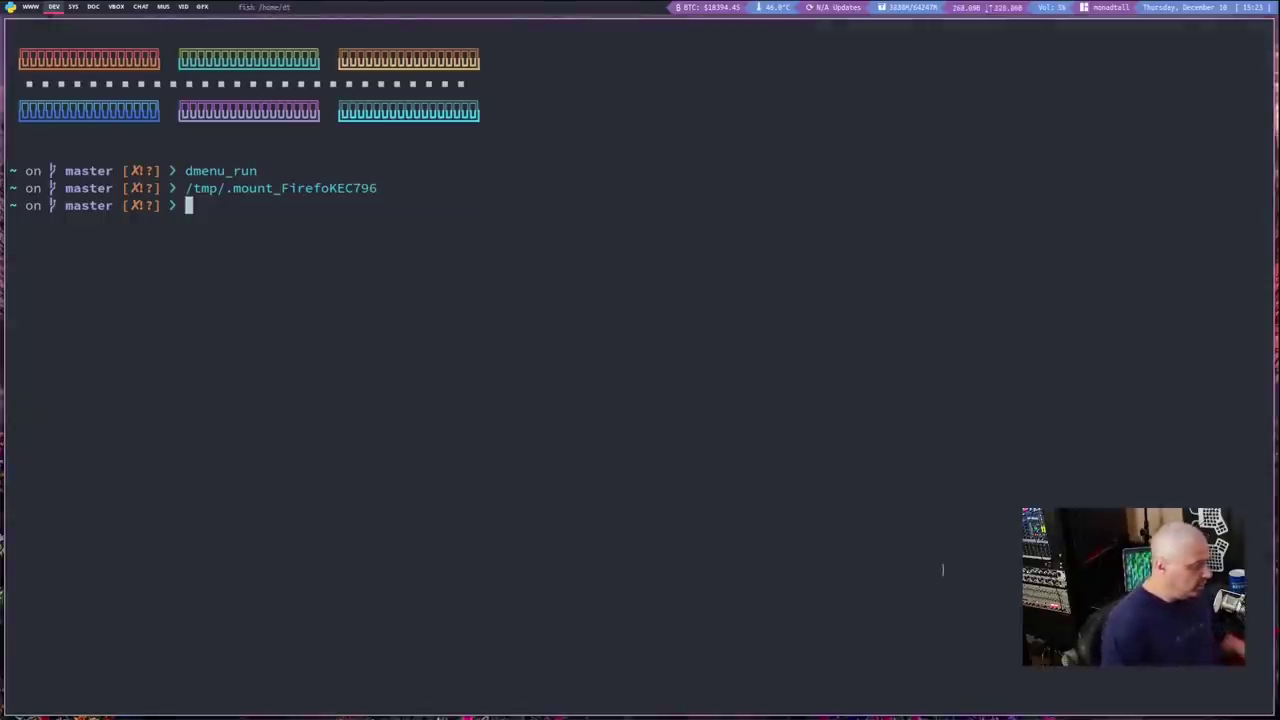
pyautogui.press('super+shift+Return')
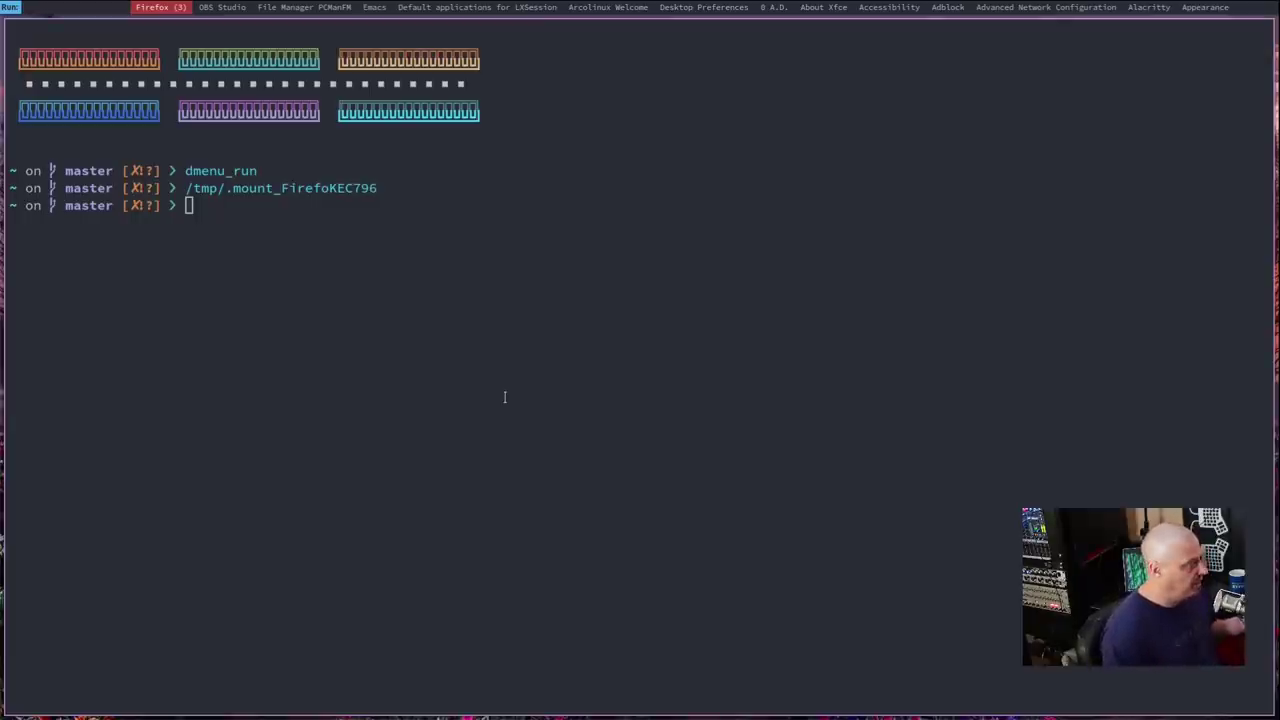
pyautogui.press('Escape')
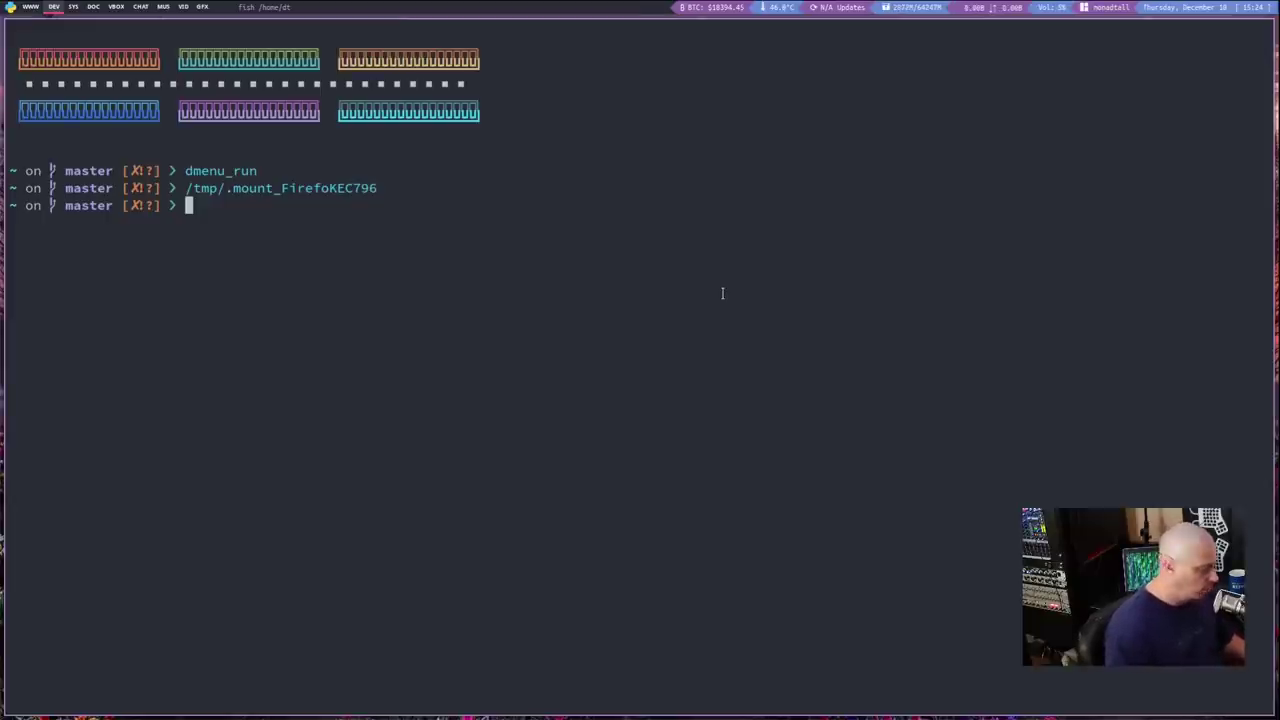
# Change into ~/.config/rofi, list its contents, and open config.rasi in Vim
pyautogui.write('cd .confi')
pyautogui.press('Right')
pyautogui.press('BackSpace')
pyautogui.press('BackSpace')
pyautogui.press('BackSpace')
pyautogui.press('BackSpace')
pyautogui.press('BackSpace')
pyautogui.press('BackSpace')
pyautogui.press('BackSpace')
pyautogui.press('BackSpace')
pyautogui.press('Return')
pyautogui.write('ls')
pyautogui.press('Return')
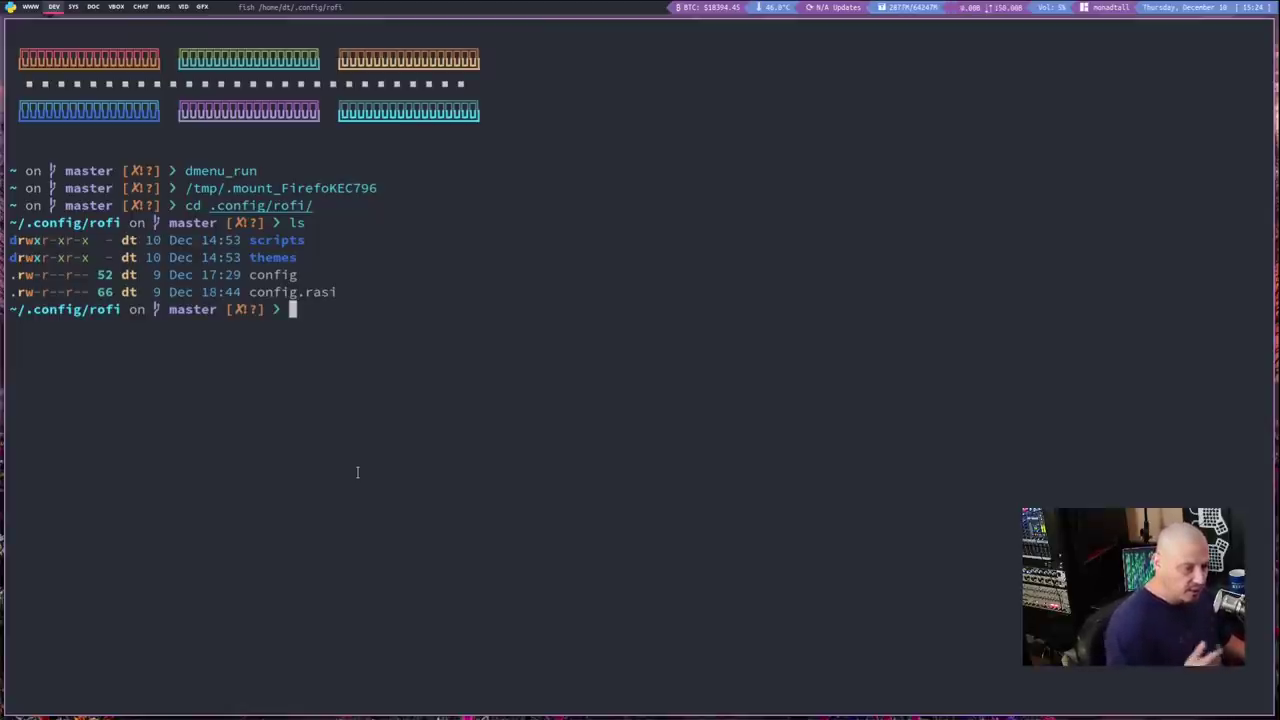
pyautogui.write('vim ')
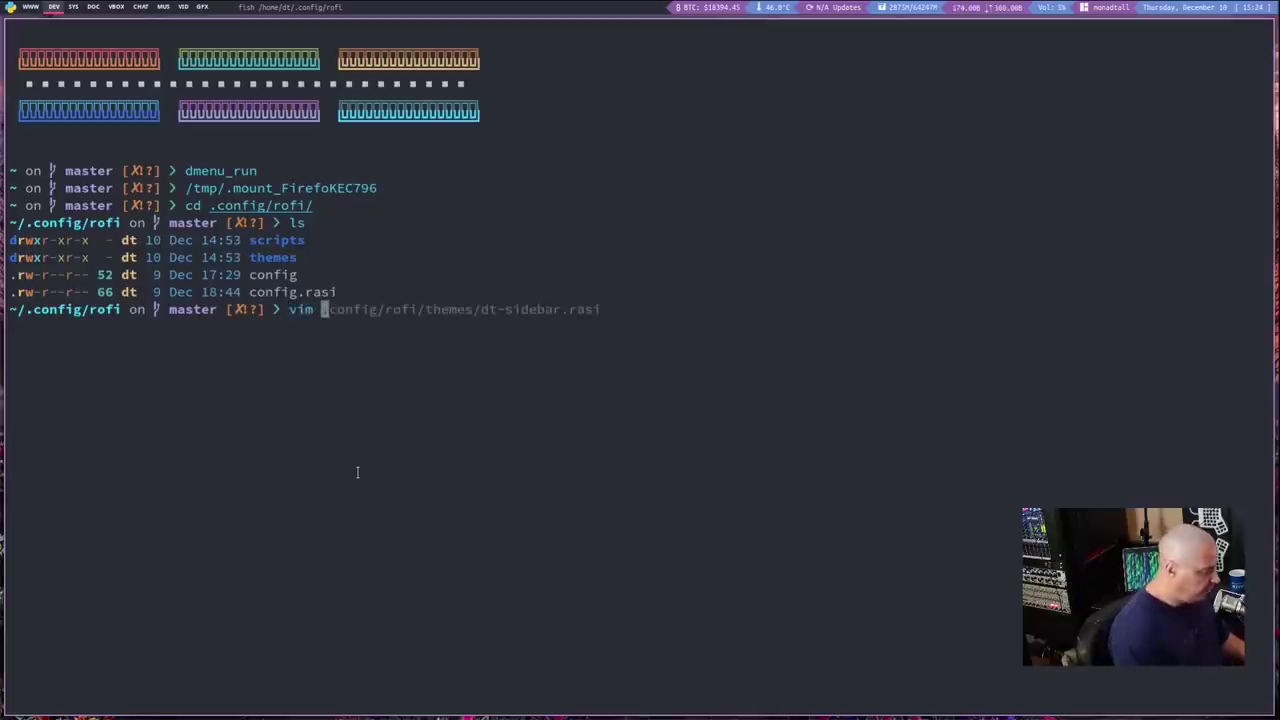
pyautogui.write('config.rasi')
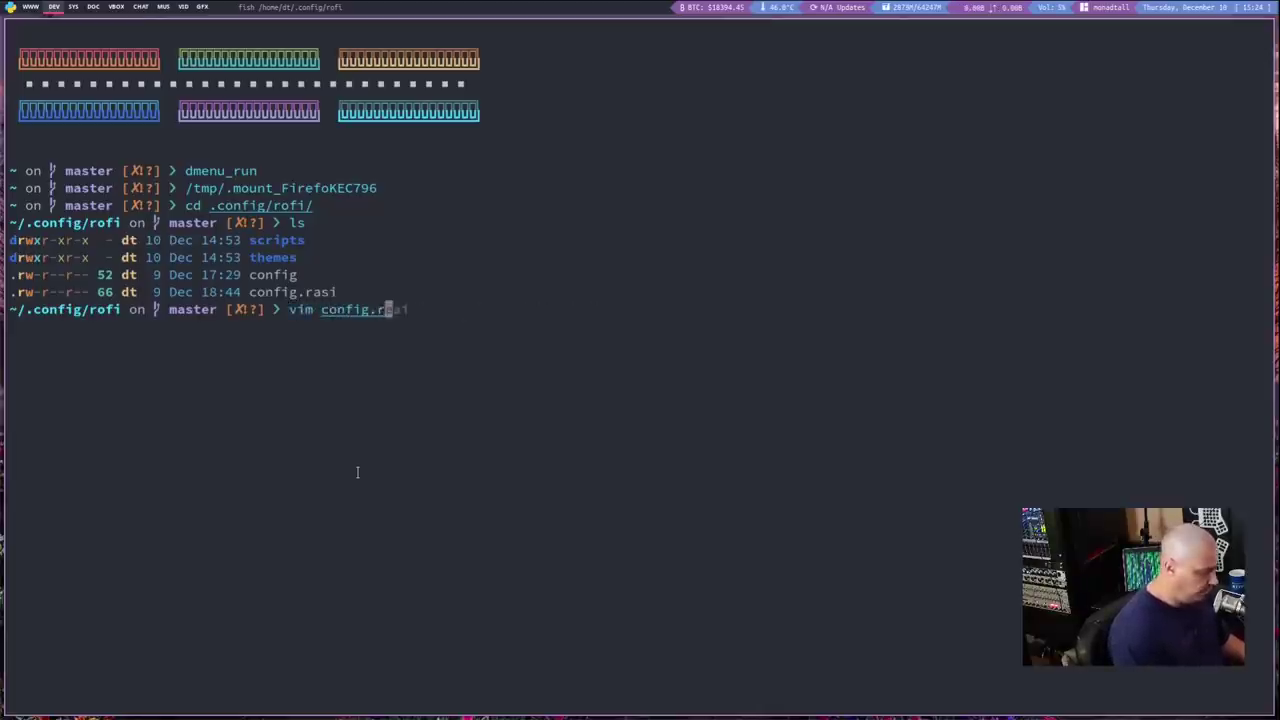
pyautogui.press('Return')
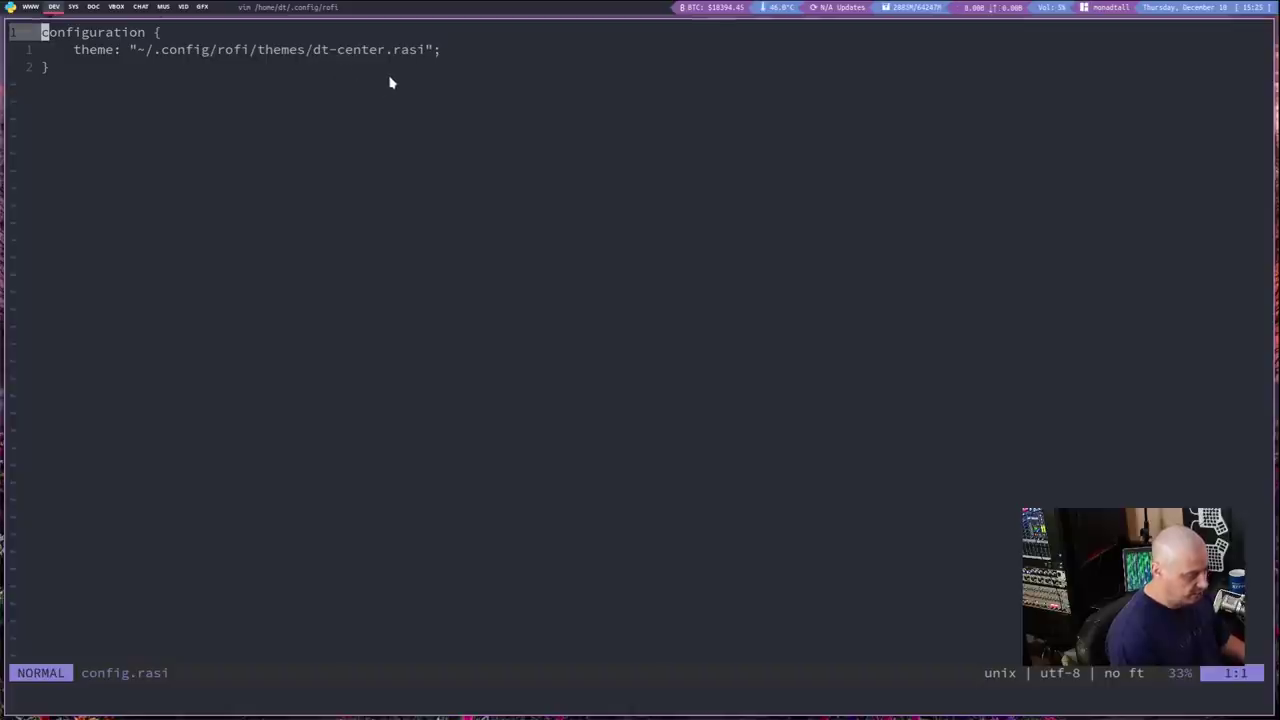
# Quit Vim and launch Rofi with 'rofi -show run'
pyautogui.write(':q')
pyautogui.press('Return')
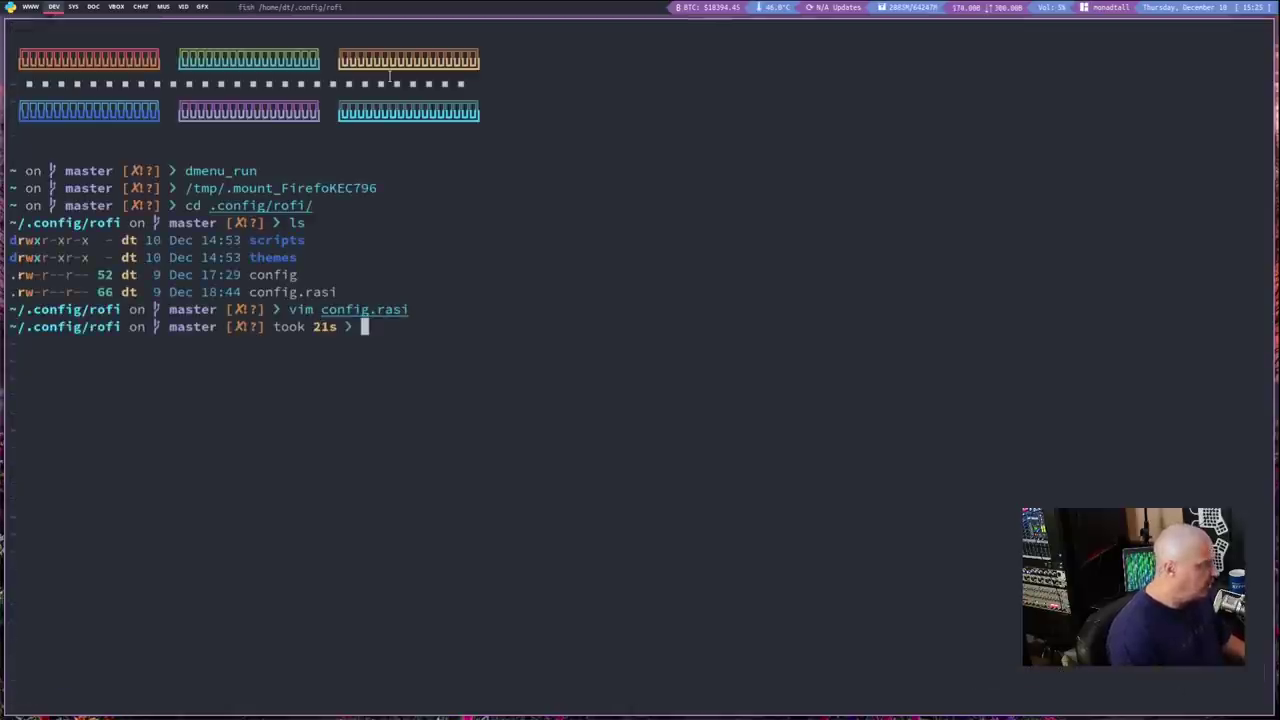
pyautogui.write('rofi')
pyautogui.press('BackSpace')
pyautogui.press('BackSpace')
pyautogui.write('fi -show ')
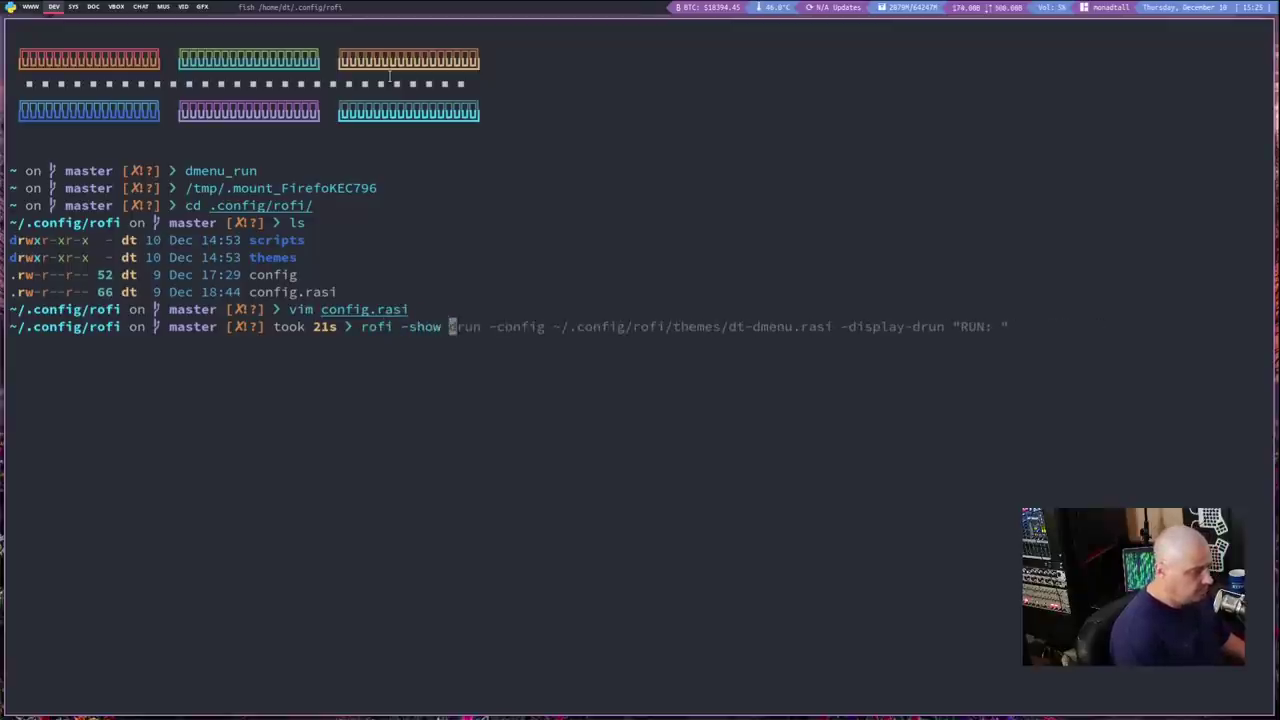
pyautogui.write('run')
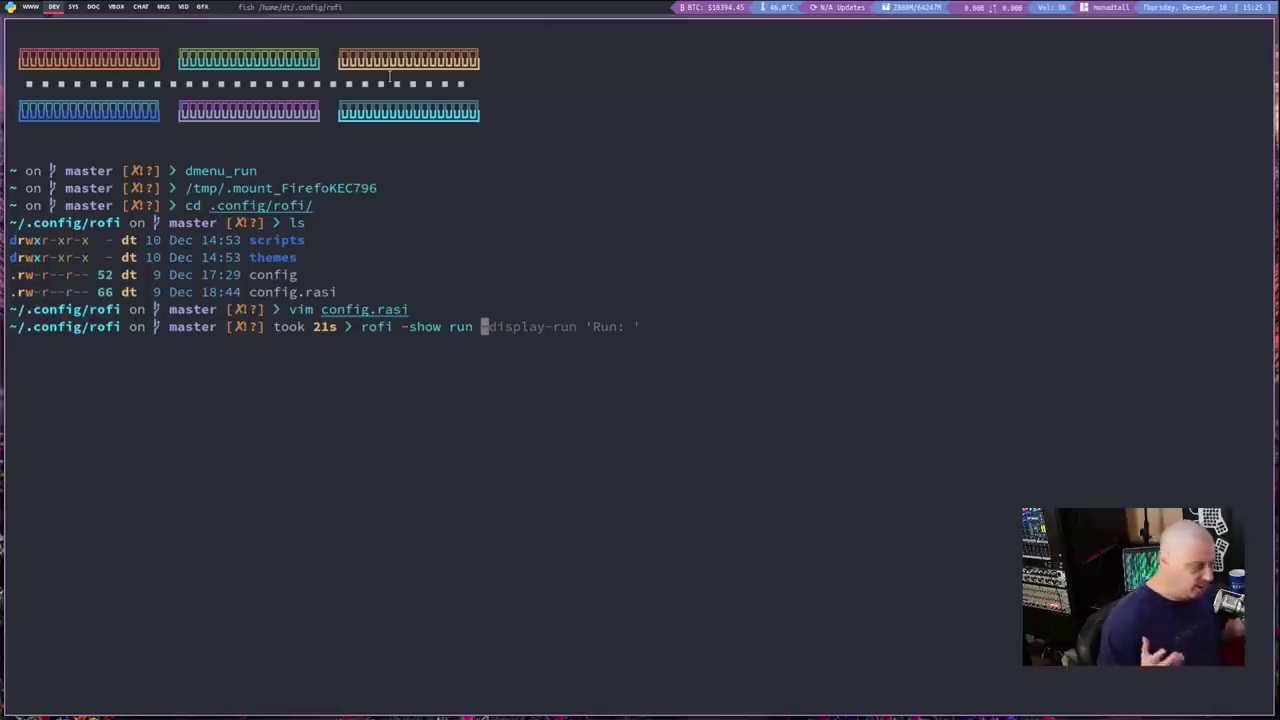
pyautogui.press('Return')
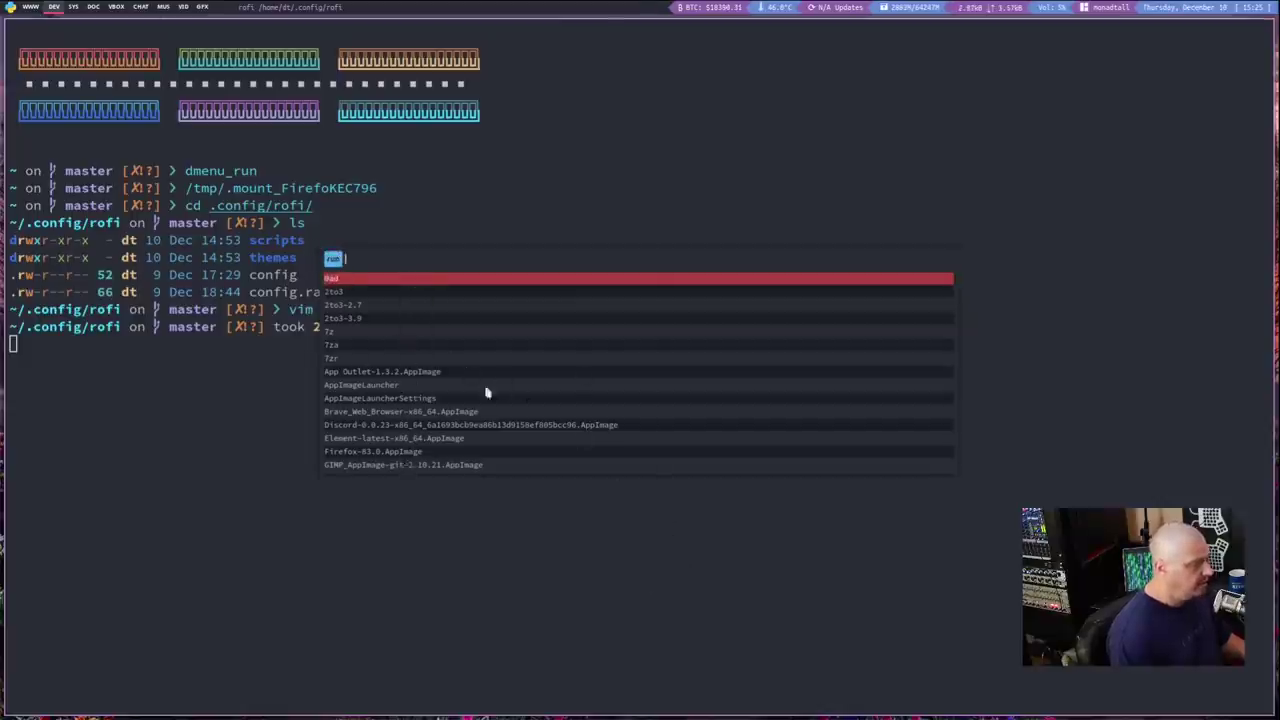
# Browse the program list, launch Alacritty by filtering 'ala', then close that terminal
pyautogui.press('Down')
pyautogui.press('Down')
pyautogui.press('Down')
pyautogui.press('Down')
pyautogui.press('Down')
pyautogui.press('Down')
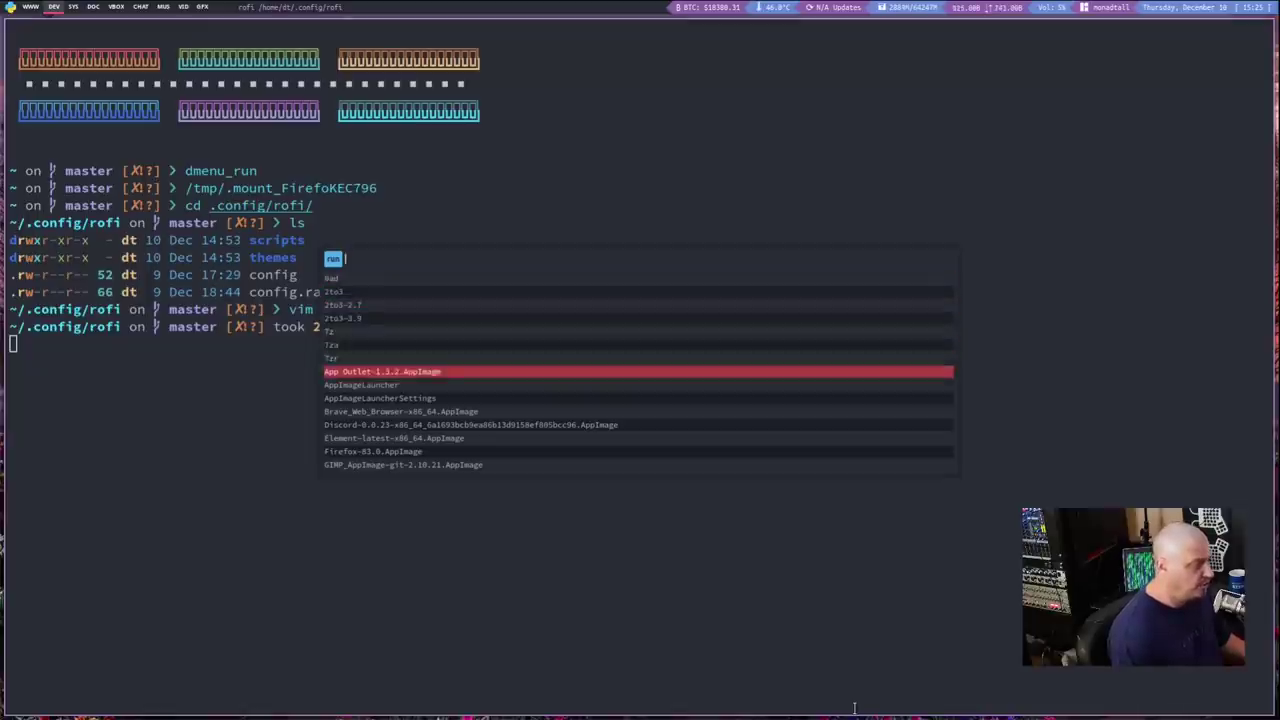
pyautogui.press('Up')
pyautogui.press('Up')
pyautogui.press('Up')
pyautogui.press('Up')
pyautogui.press('Up')
pyautogui.press('Up')
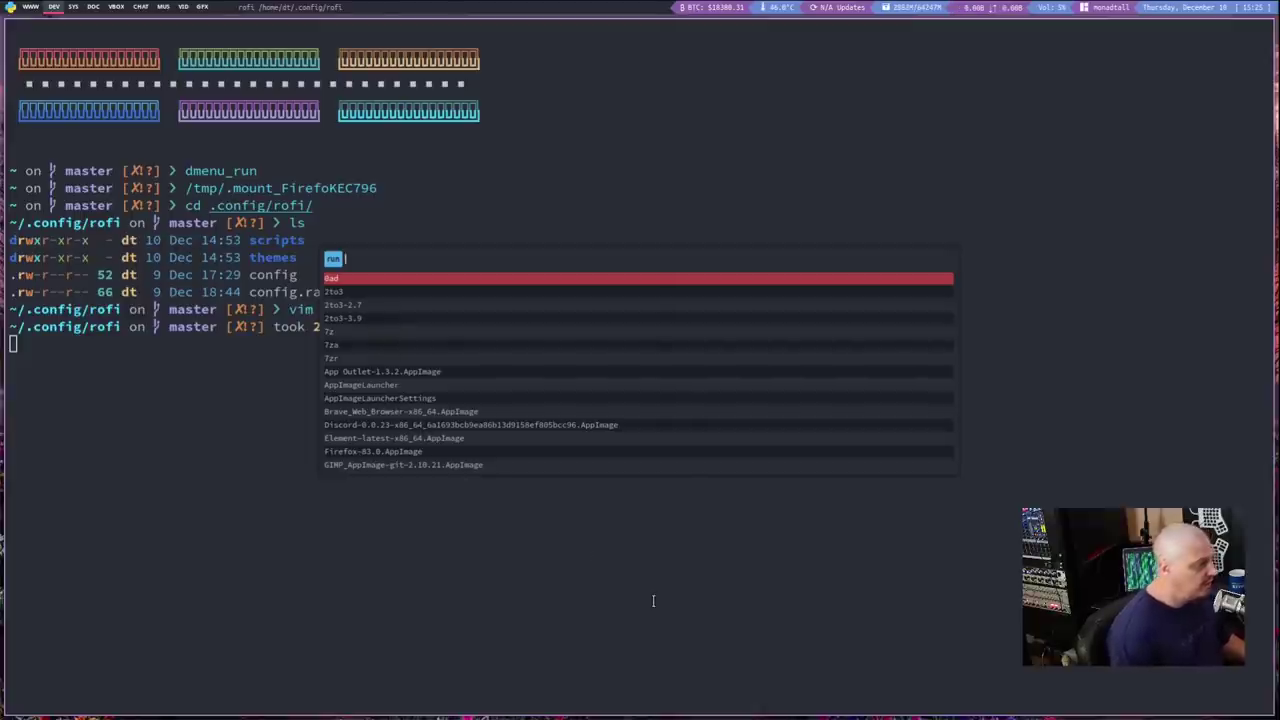
pyautogui.write('ala')
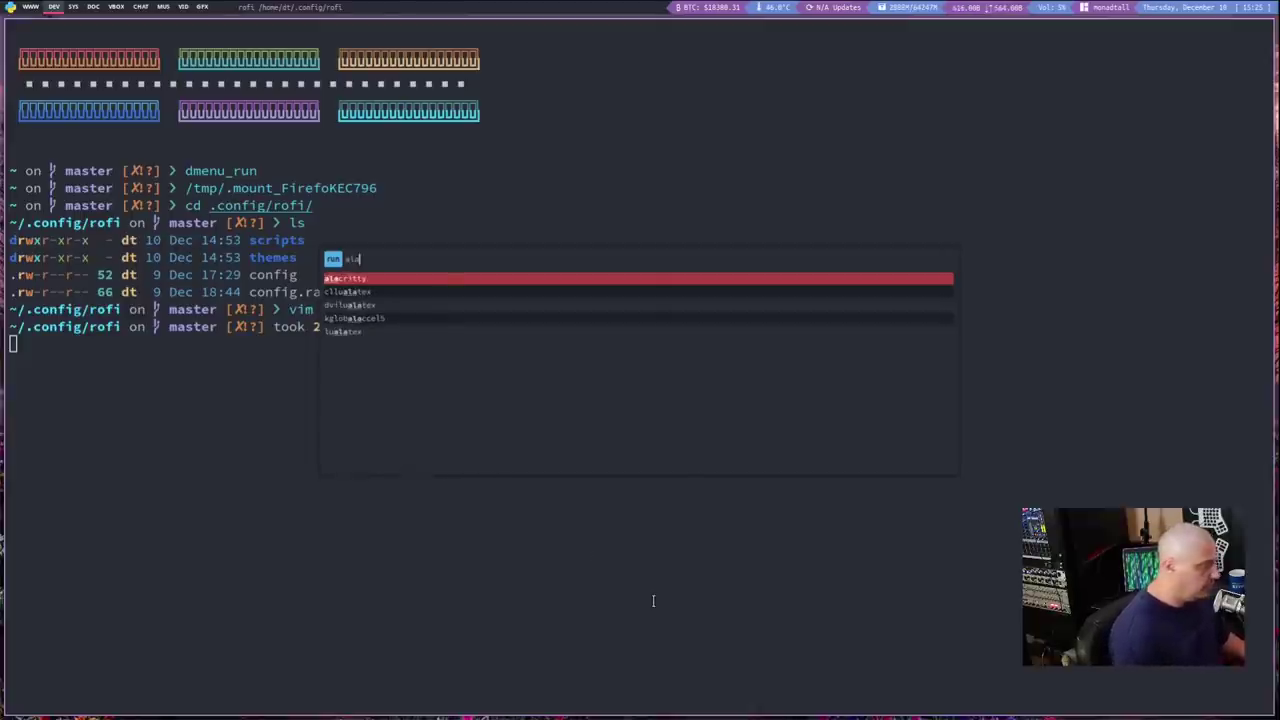
pyautogui.press('Return')
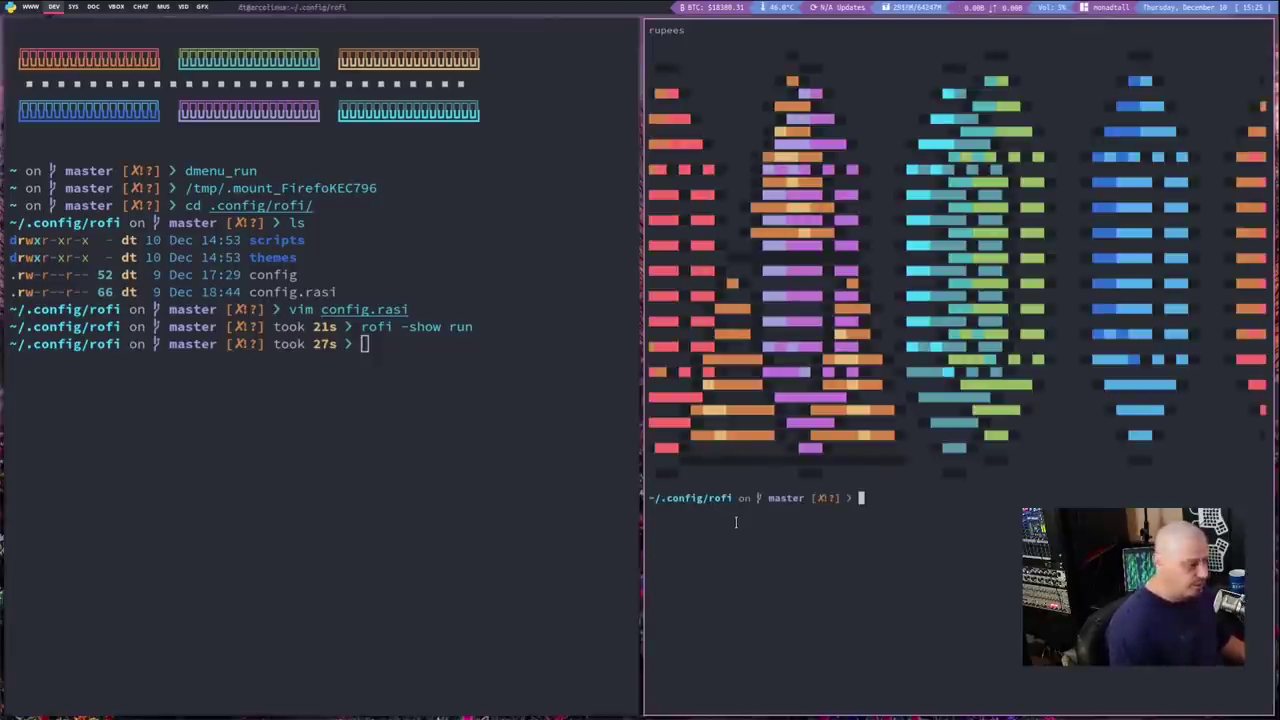
pyautogui.press('super+shift+c')
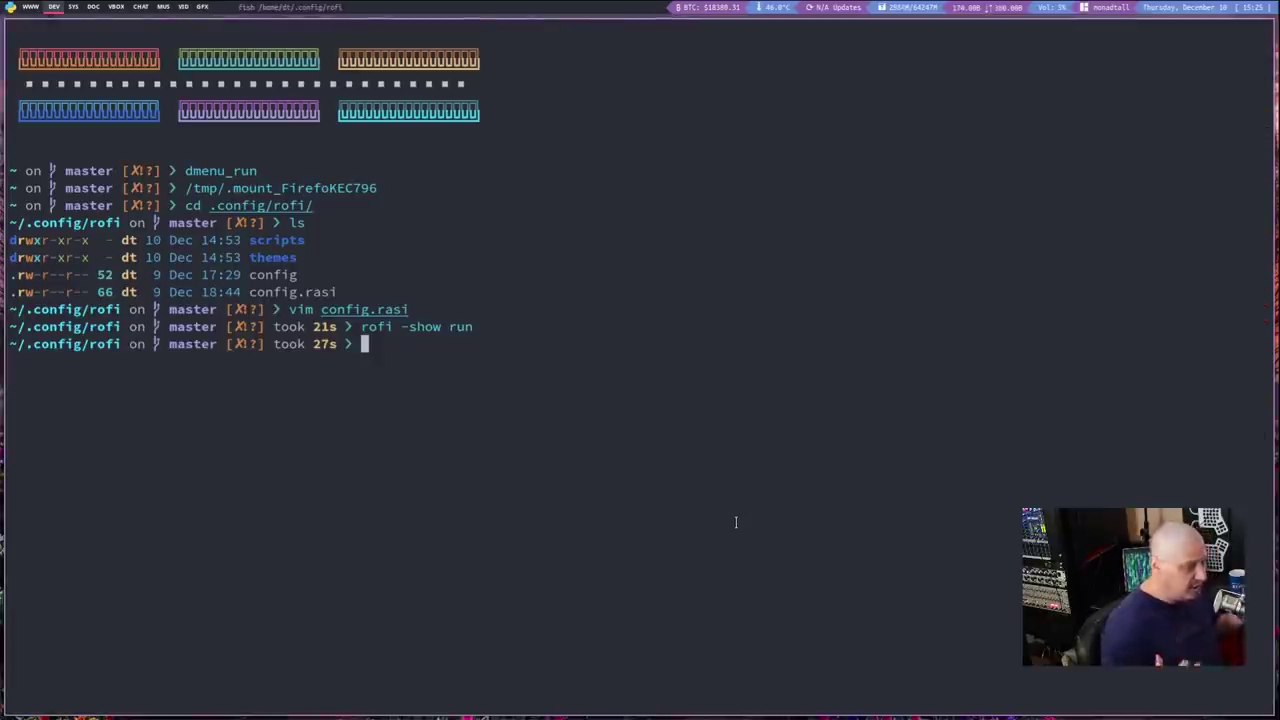
# Rerun 'rofi -show run' from history and dismiss it without launching anything
pyautogui.press('super+shift+Return')
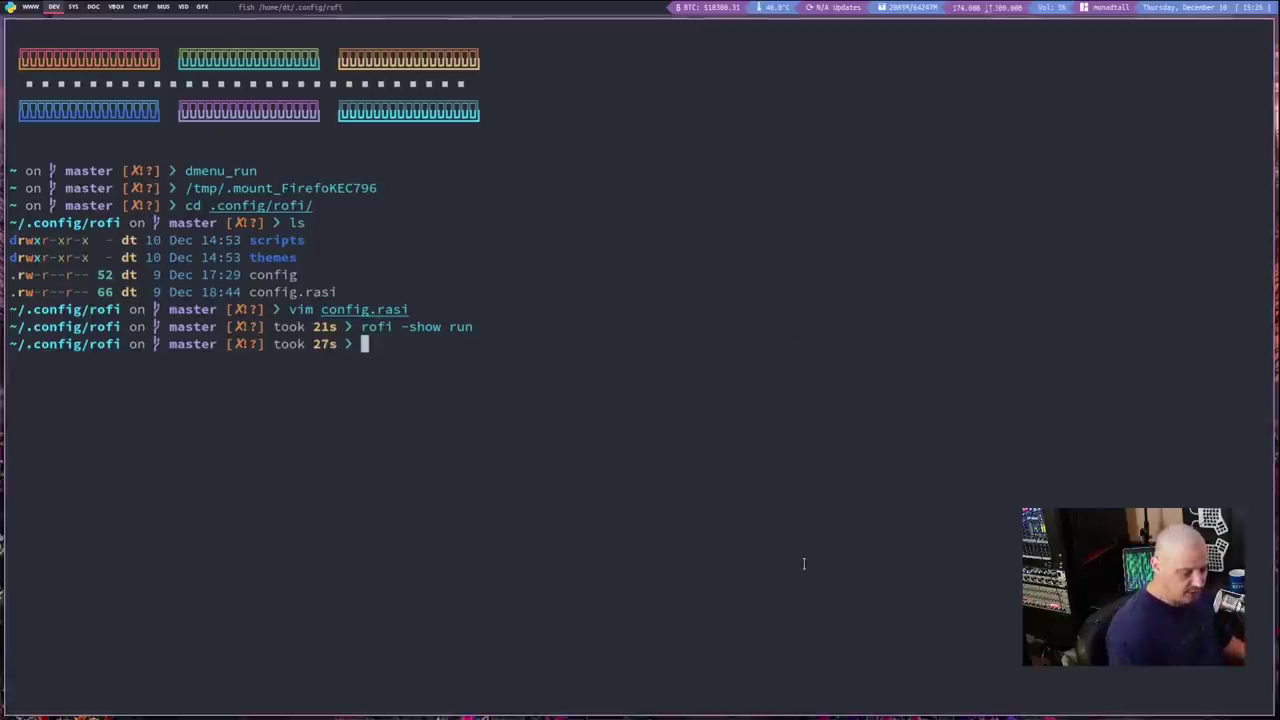
pyautogui.press('Up')
pyautogui.press('Return')
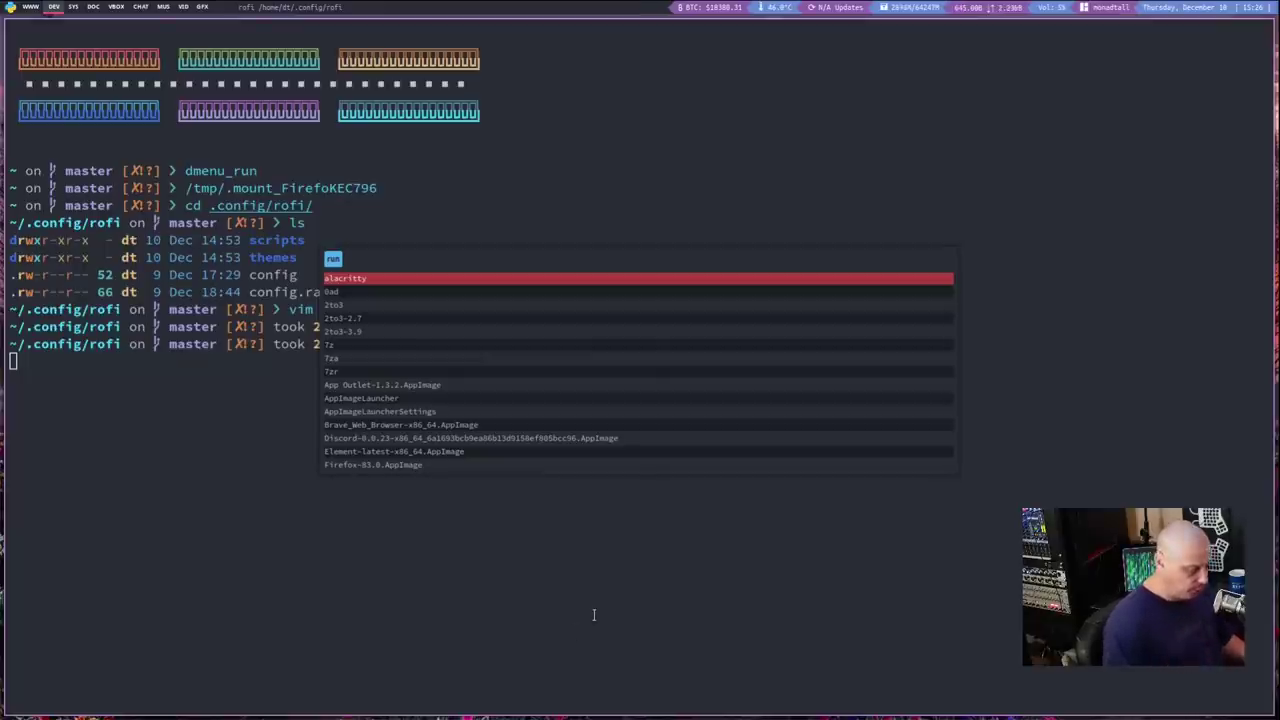
pyautogui.press('Escape')
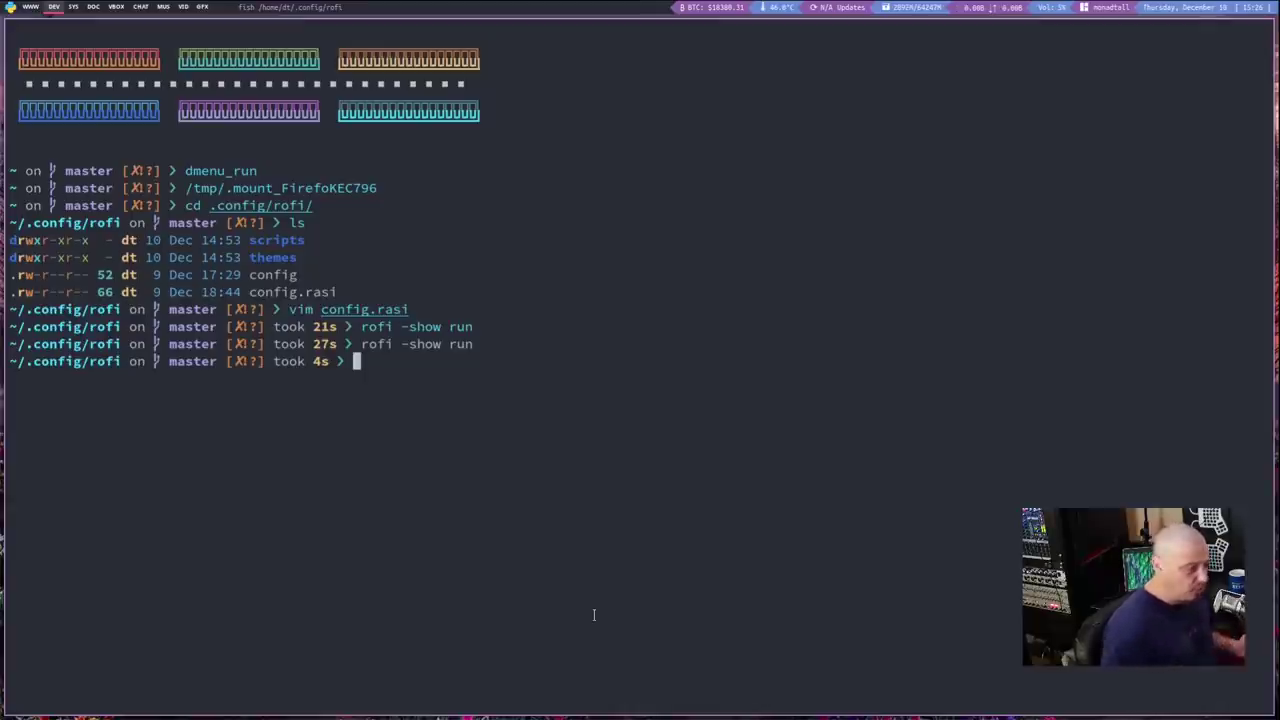
# Change into the themes folder and list the theme files
pyautogui.write('cd ')
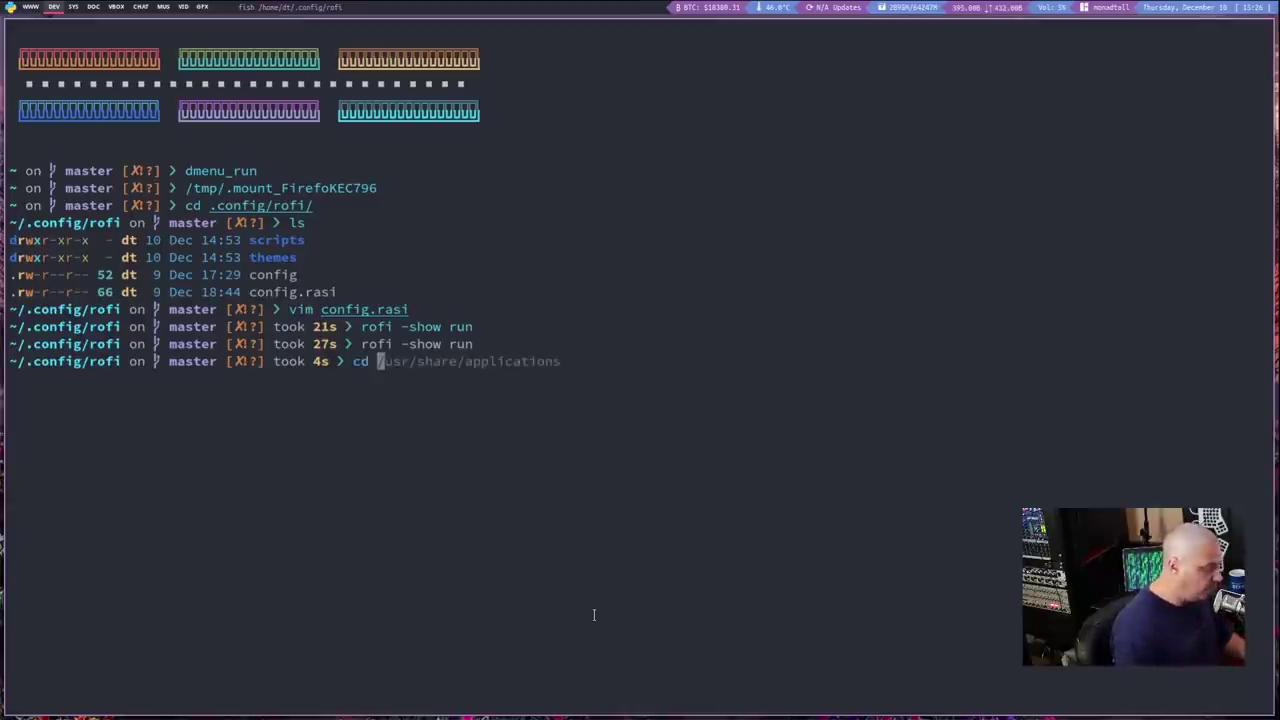
pyautogui.write('the')
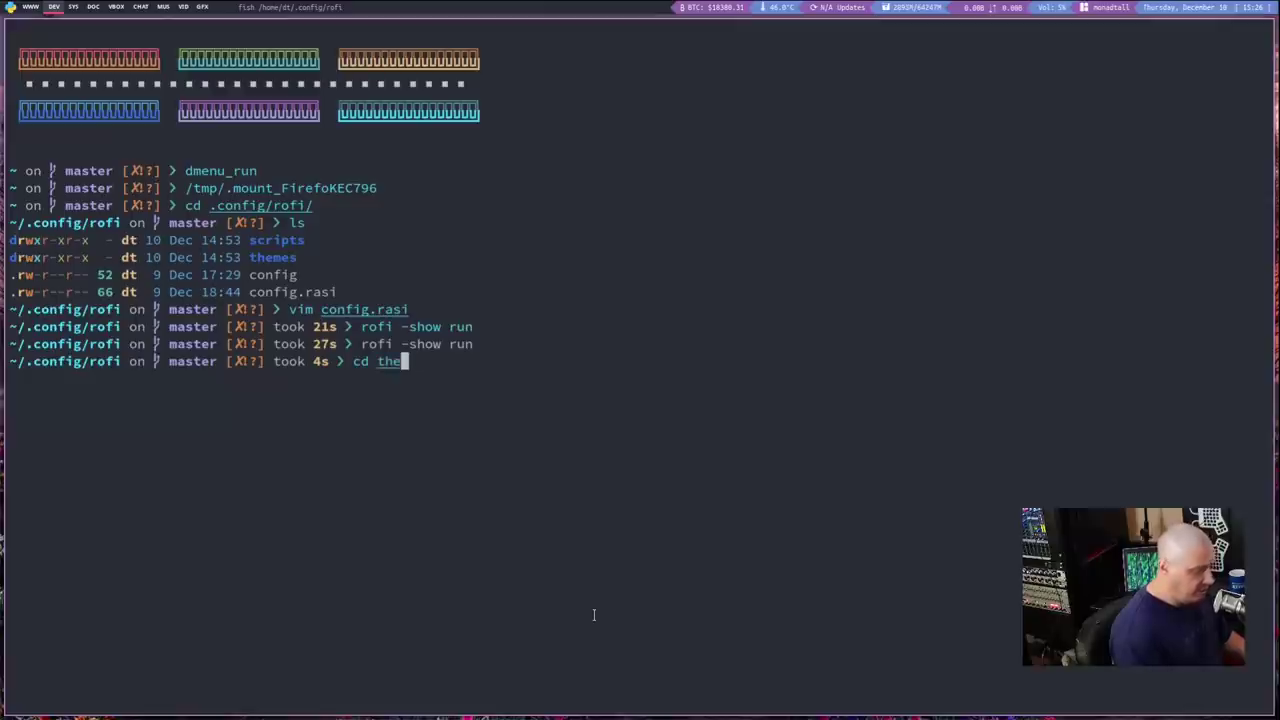
pyautogui.press('Tab')
pyautogui.press('Return')
pyautogui.write('ls')
pyautogui.press('Return')
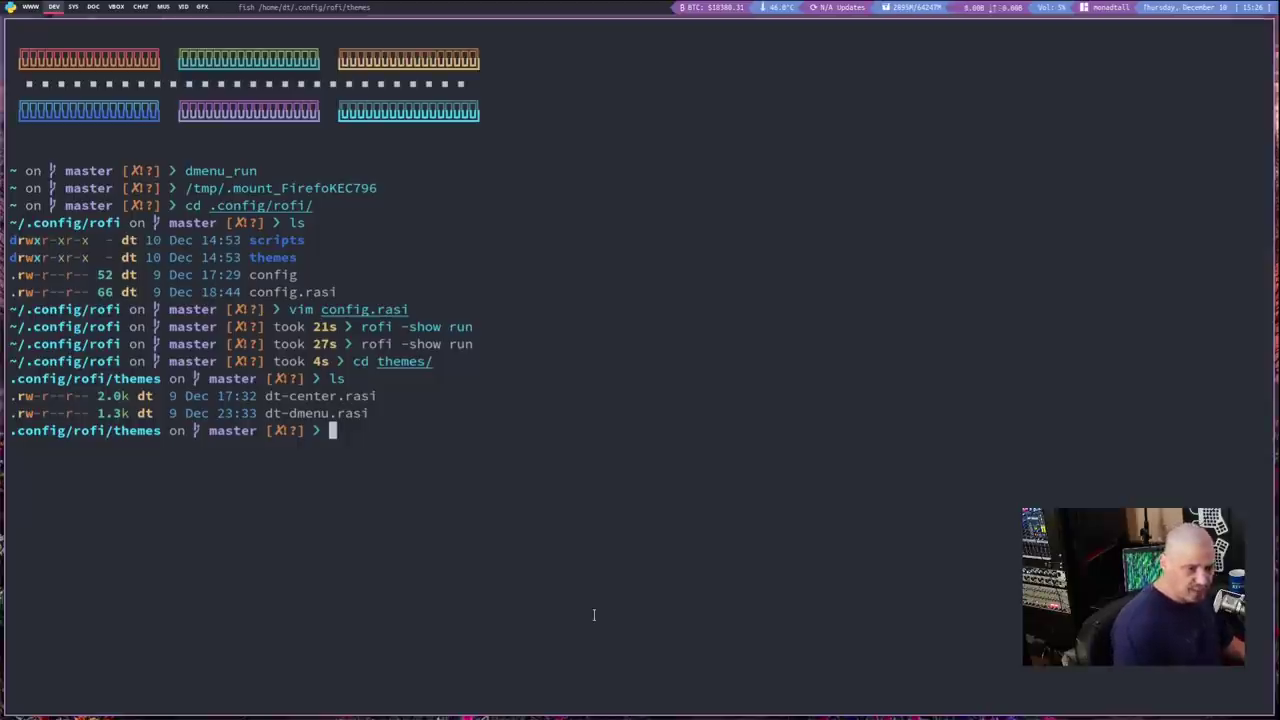
# Open dt-center.rasi in Vim with enlarged text and scroll through the theme
pyautogui.write('vim dt')
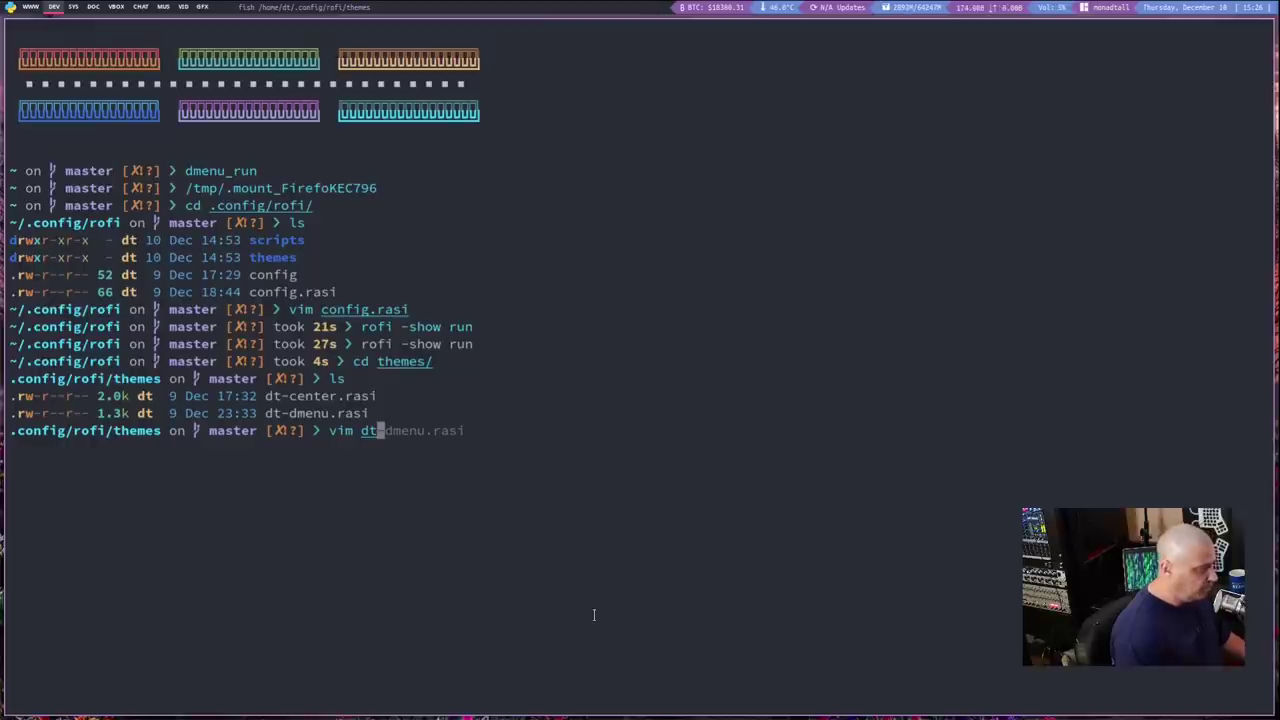
pyautogui.write('-center.rasi')
pyautogui.press('Return')
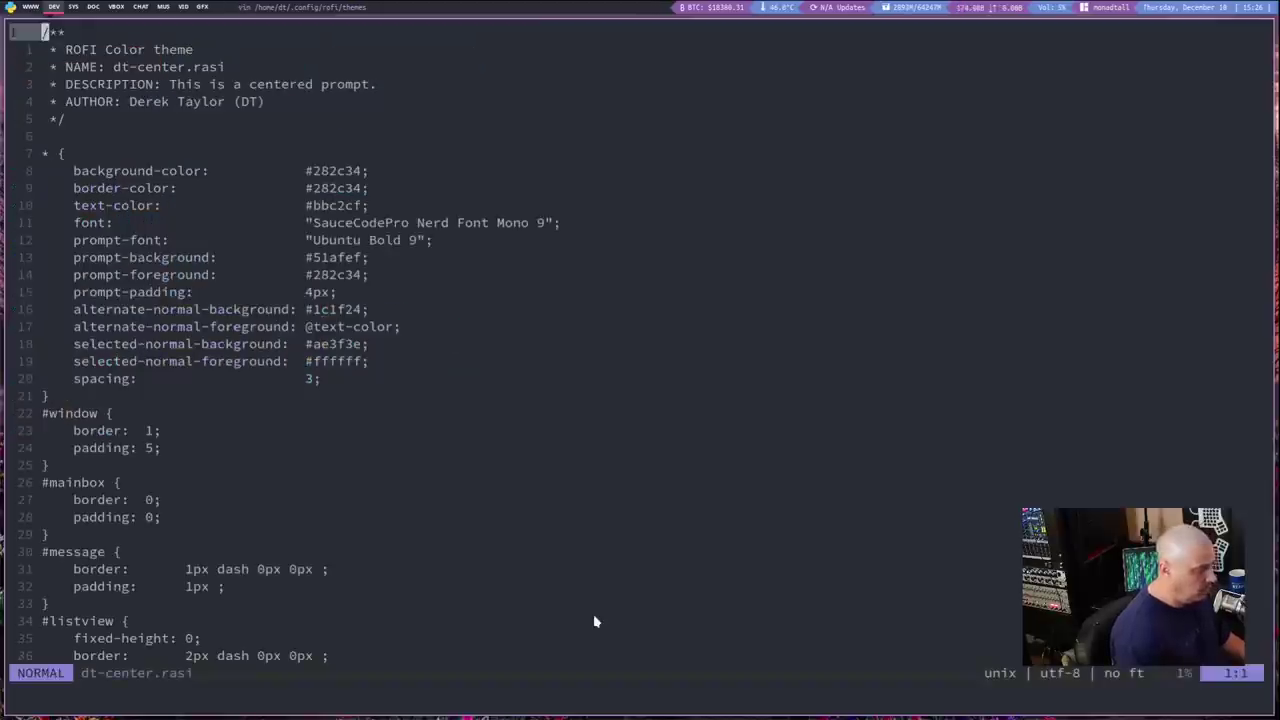
pyautogui.hotkey('ctrl', '=')
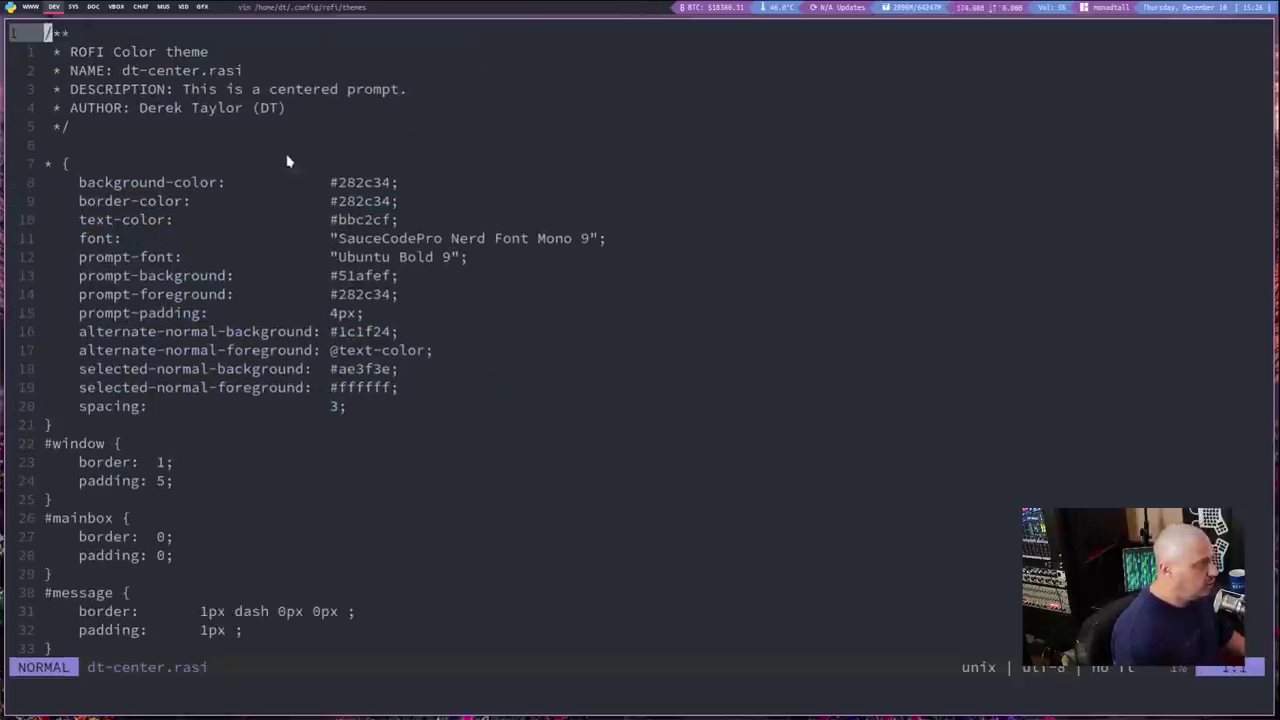
pyautogui.scroll(-2, 310, 160)
pyautogui.scroll(2, 314, 157)
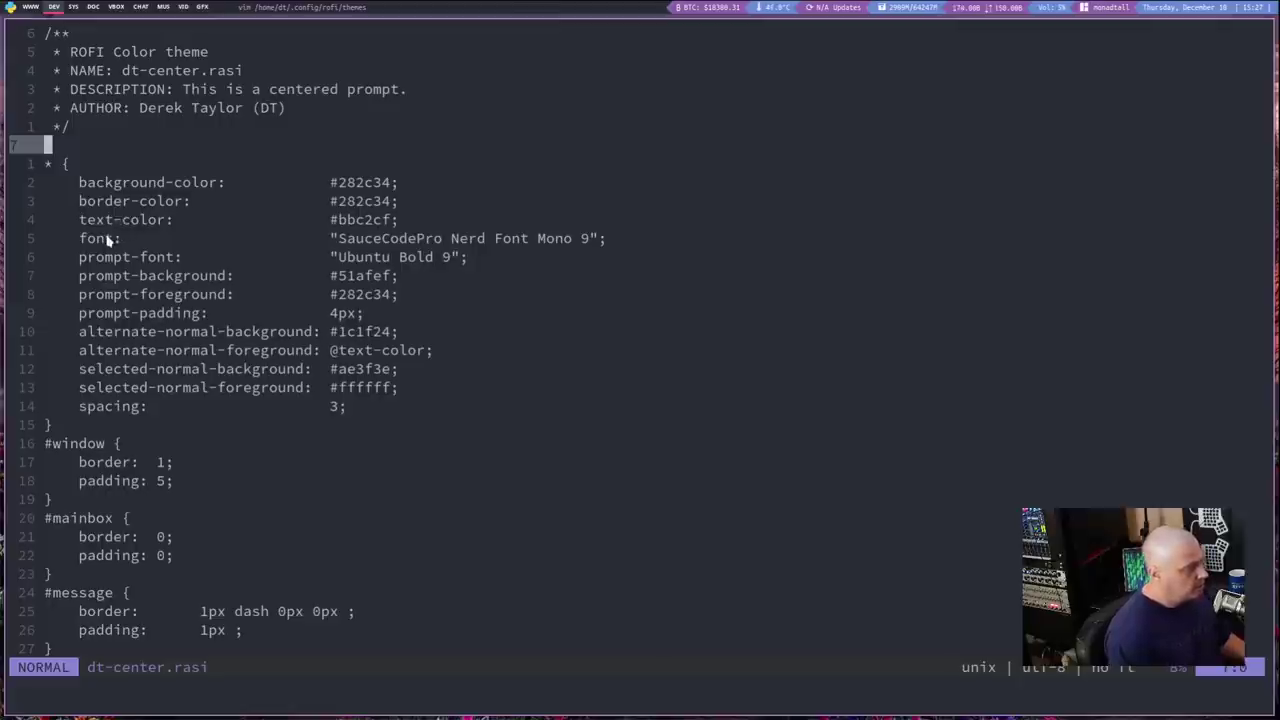
pyautogui.scroll(-2, 540, 513)
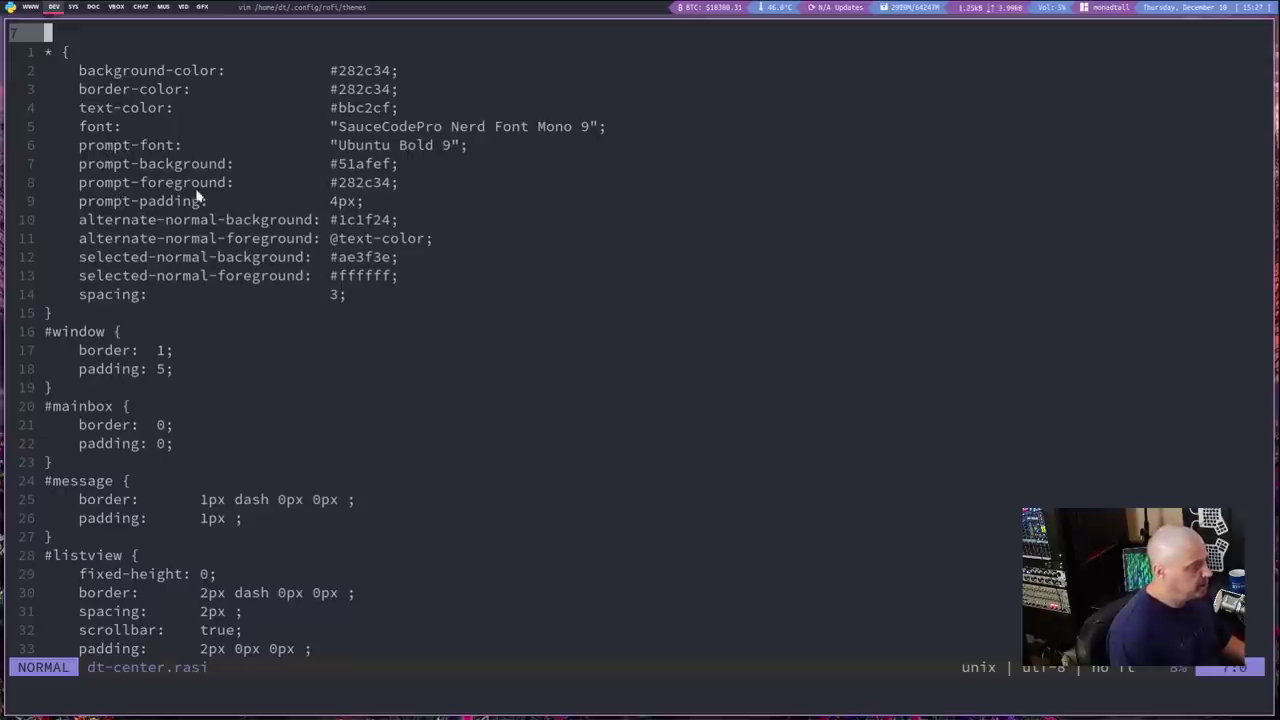
pyautogui.scroll(-12, 301, 135)
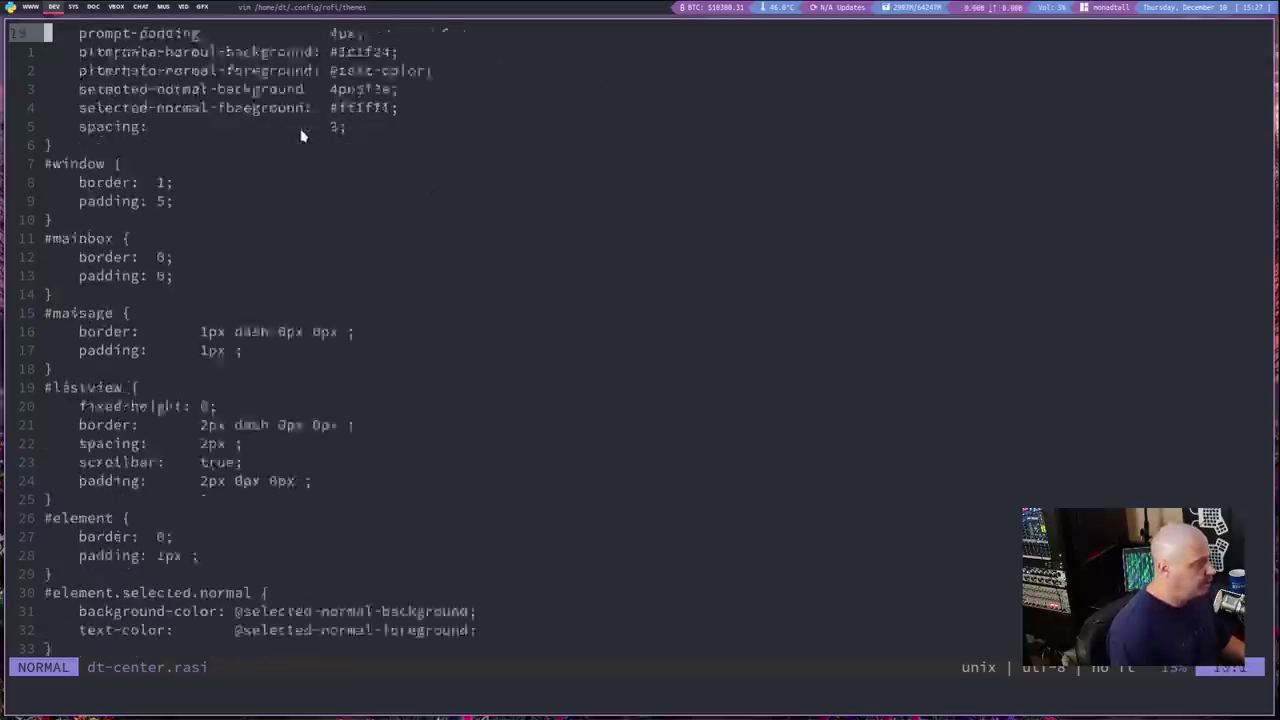
pyautogui.scroll(-9, 301, 135)
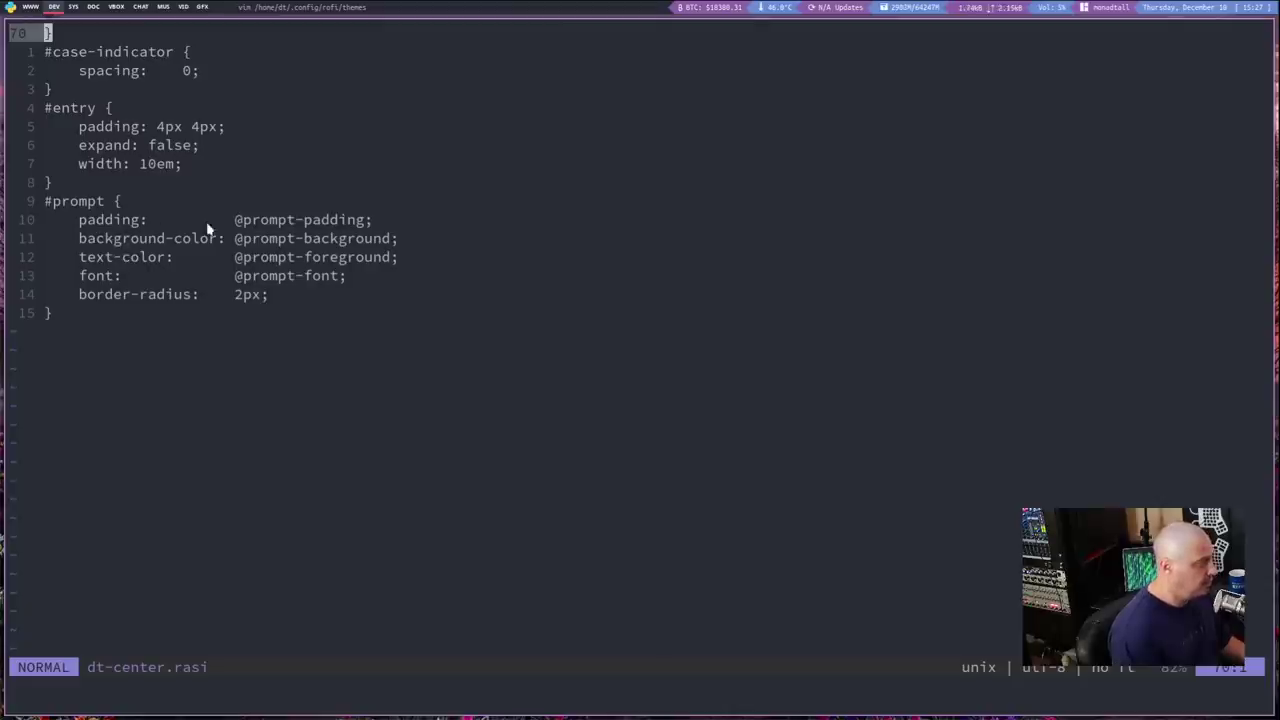
pyautogui.scroll(20, 277, 228)
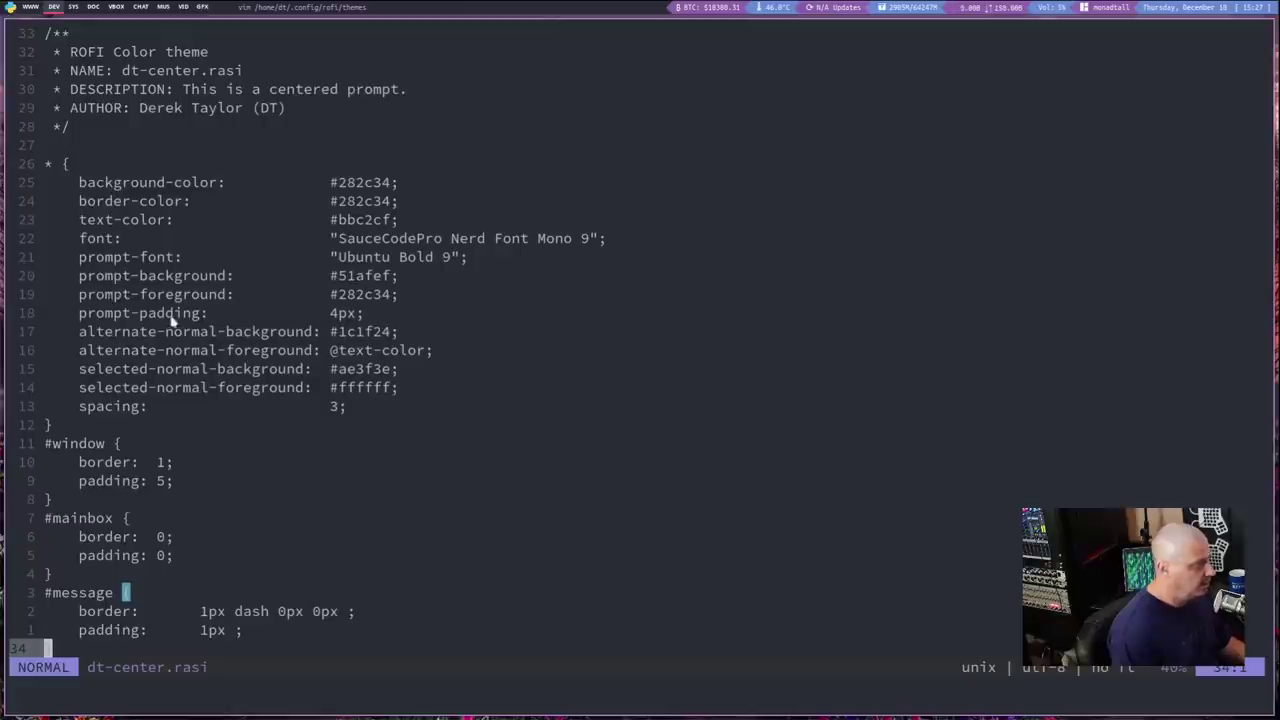
pyautogui.scroll(-18, 614, 360)
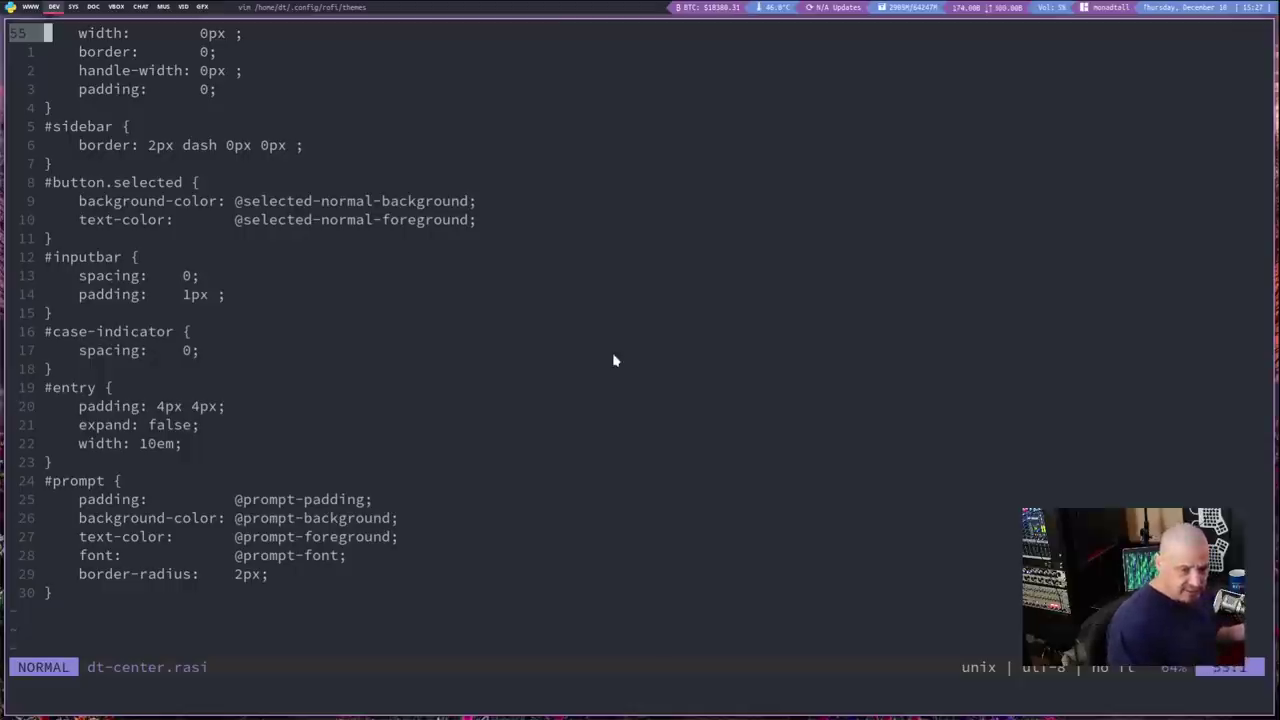
# Quit Vim and start the command to open dt-dmenu.rasi
pyautogui.write(':q')
pyautogui.press('Return')
pyautogui.write('vim dt-')
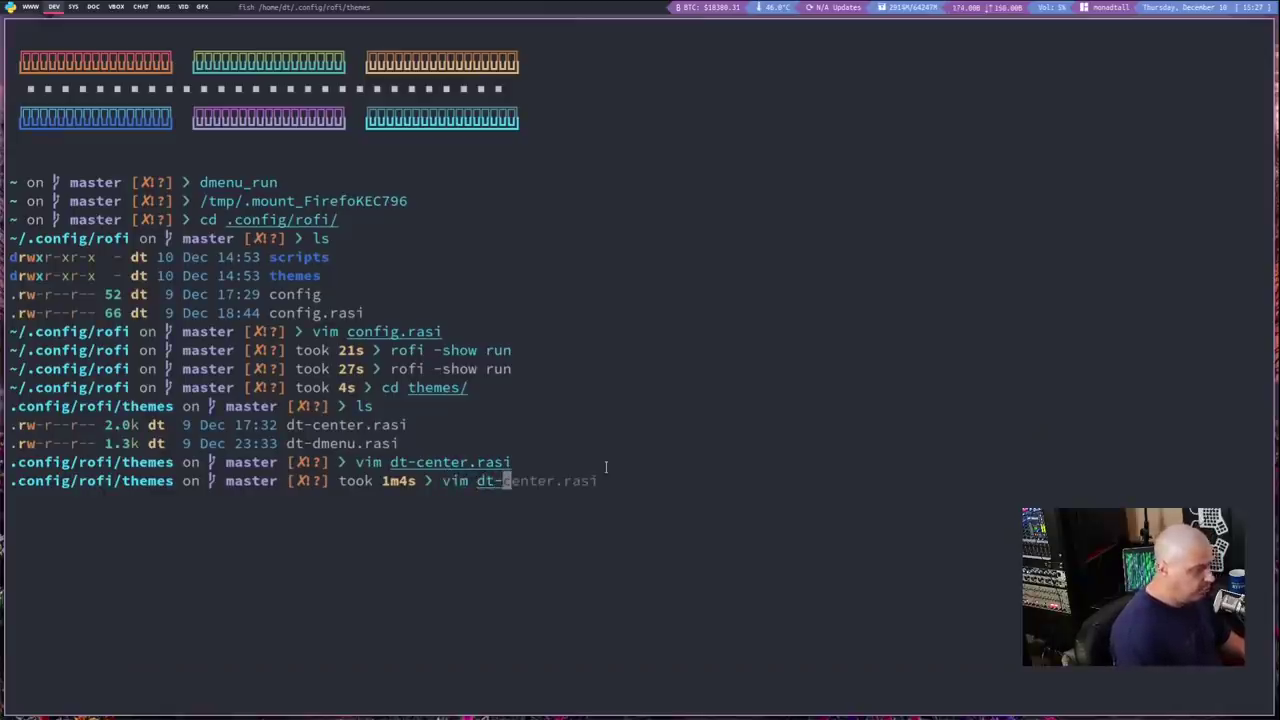
pyautogui.write('dmen')
# Open dt-dmenu.rasi in Vim and preview the dmenu-style launcher bar it styles
pyautogui.press('Right')
pyautogui.press('Return')
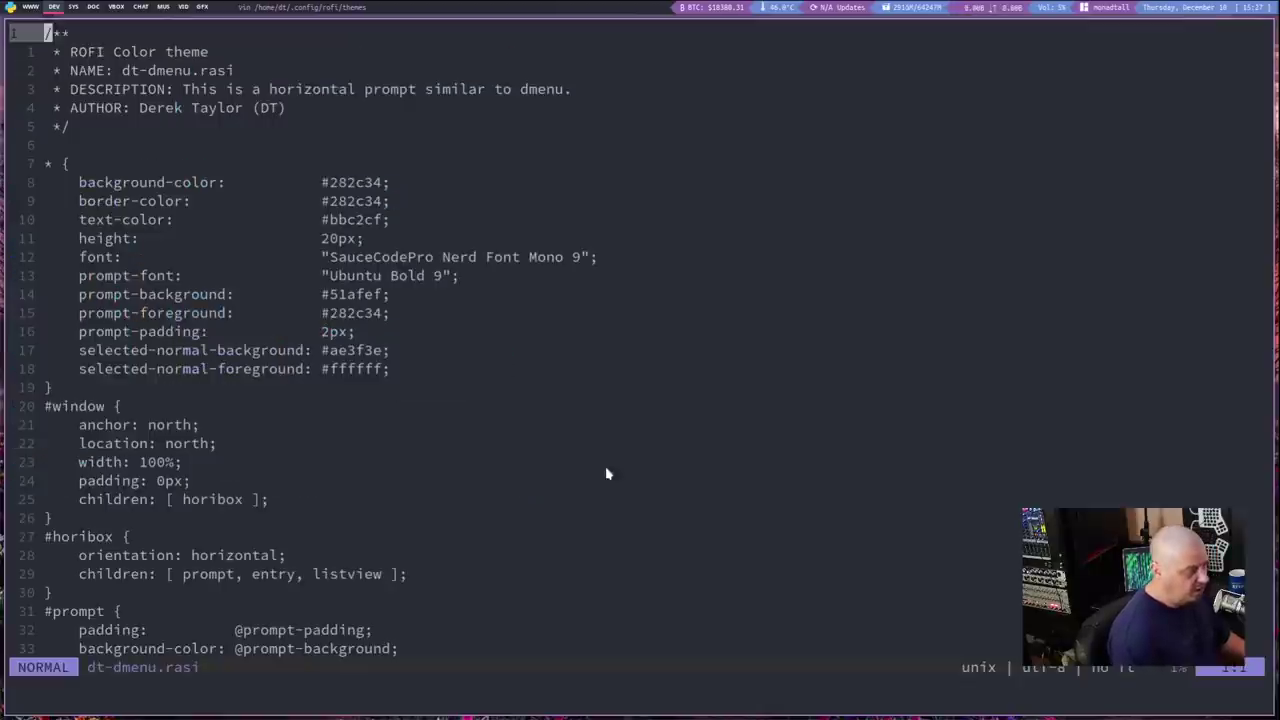
pyautogui.press('super+shift+Return')
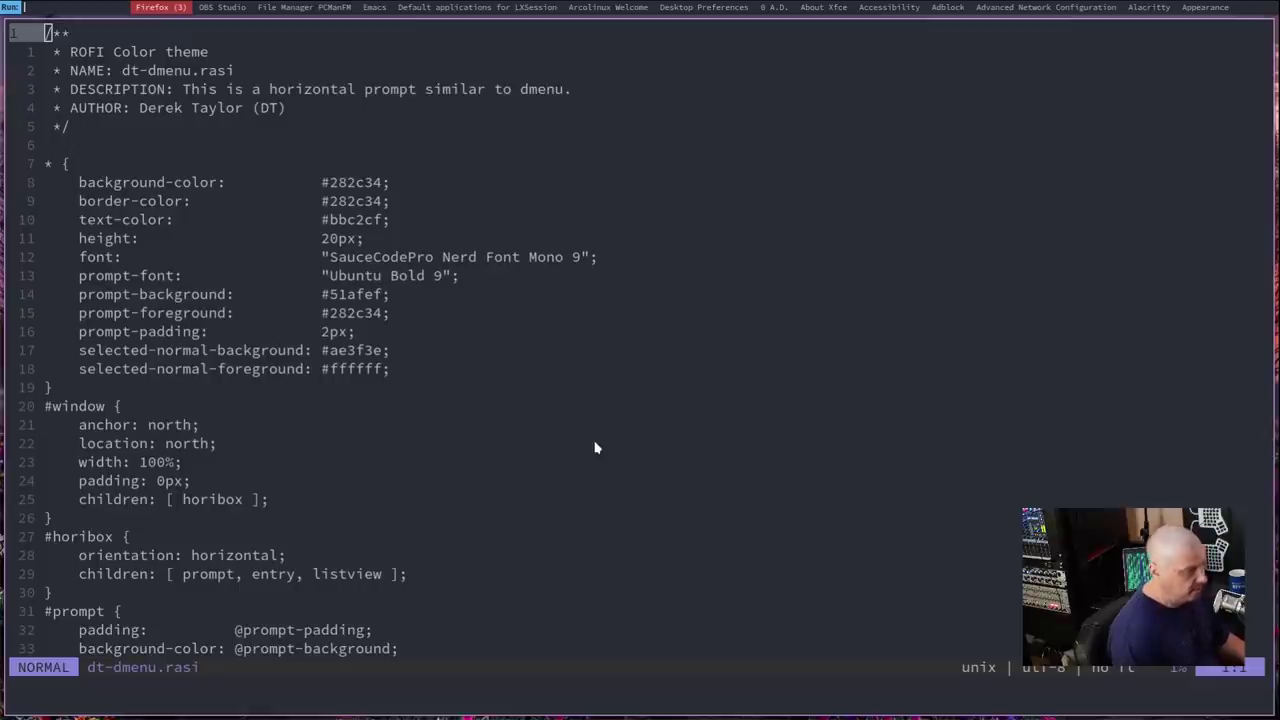
pyautogui.press('Escape')
# Scroll the file to the listview 'lines: 100' setting
pyautogui.scroll(-8, 595, 447)
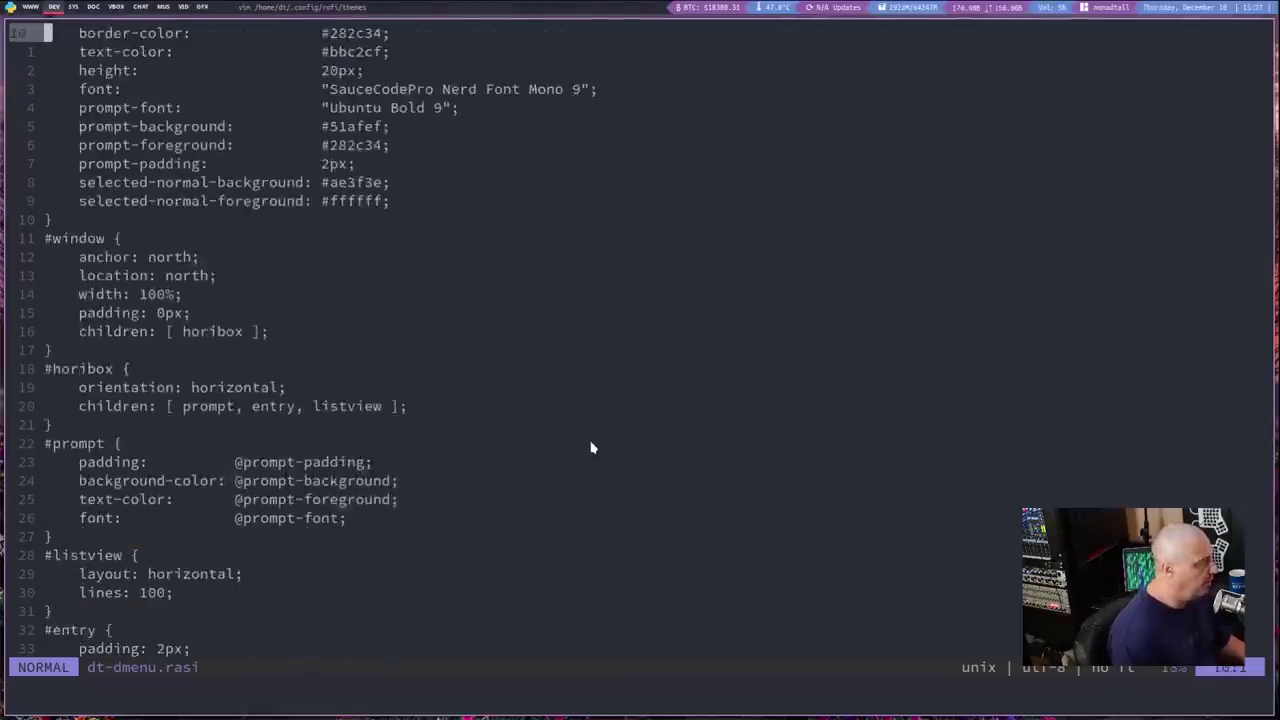
pyautogui.press('1')
pyautogui.press('6')
pyautogui.press('j')
pyautogui.scroll(3, 581, 451)
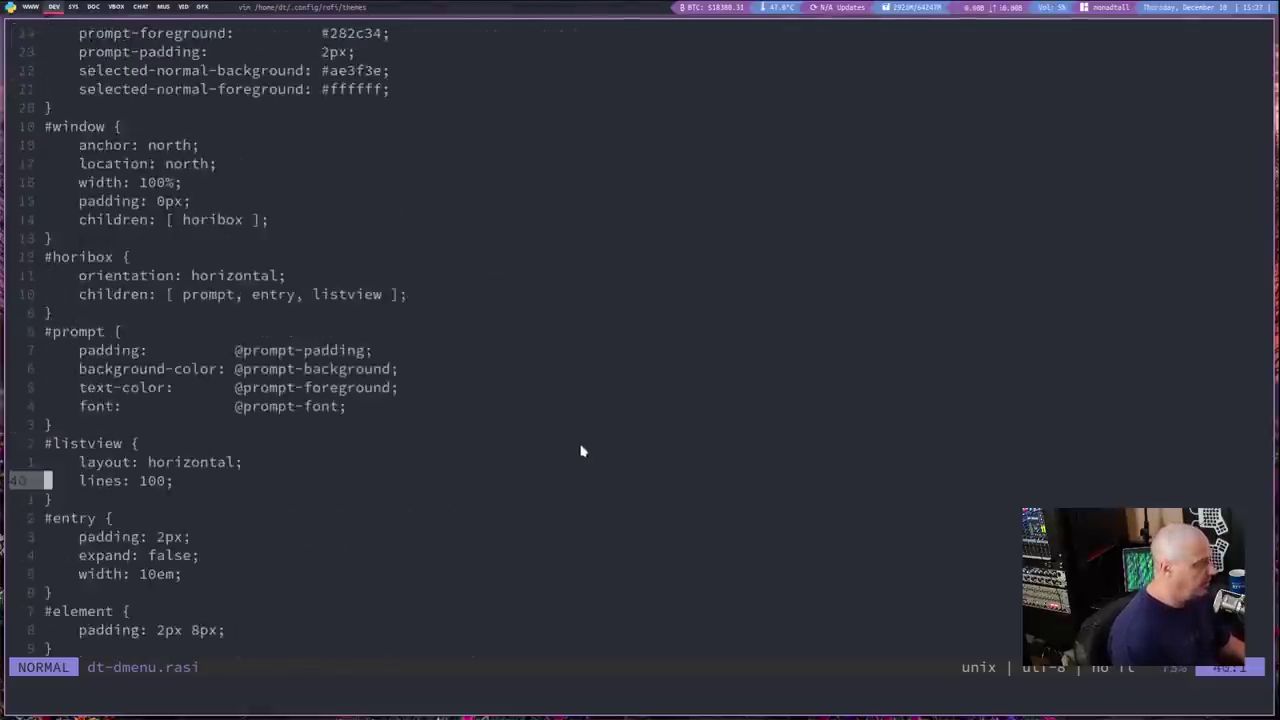
pyautogui.scroll(5, 581, 451)
pyautogui.scroll(-7, 581, 451)
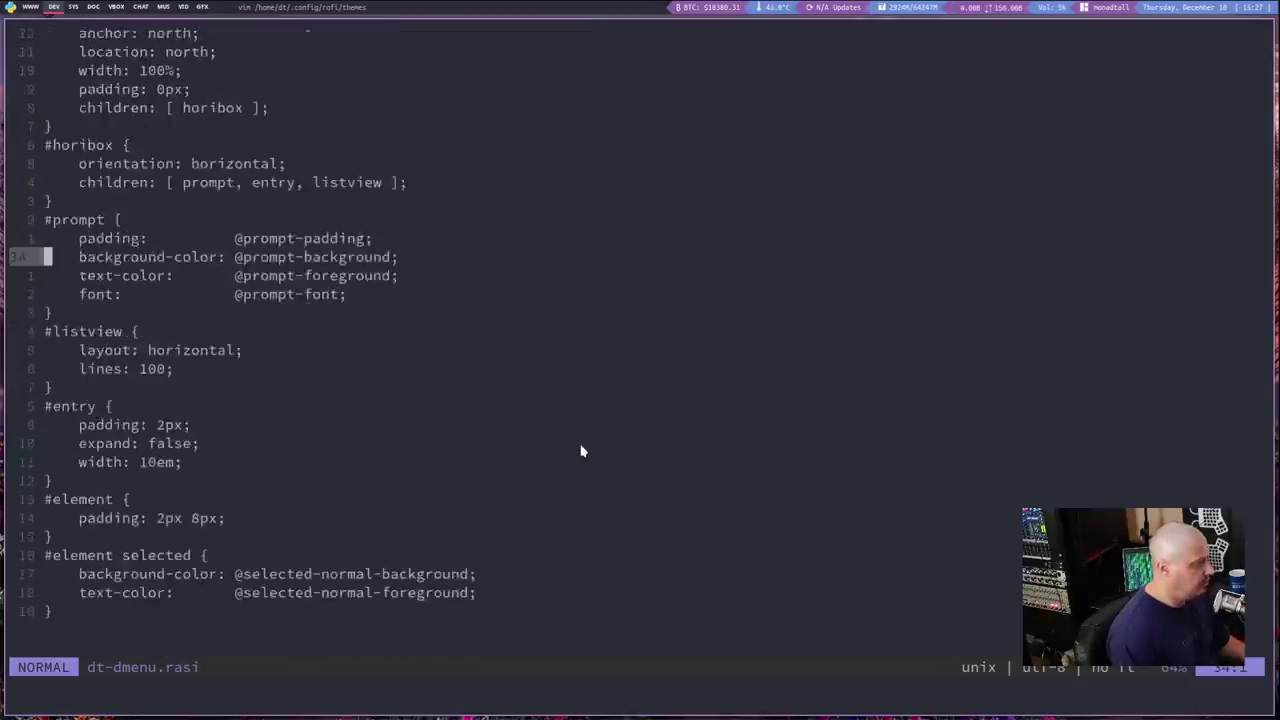
pyautogui.scroll(7, 581, 451)
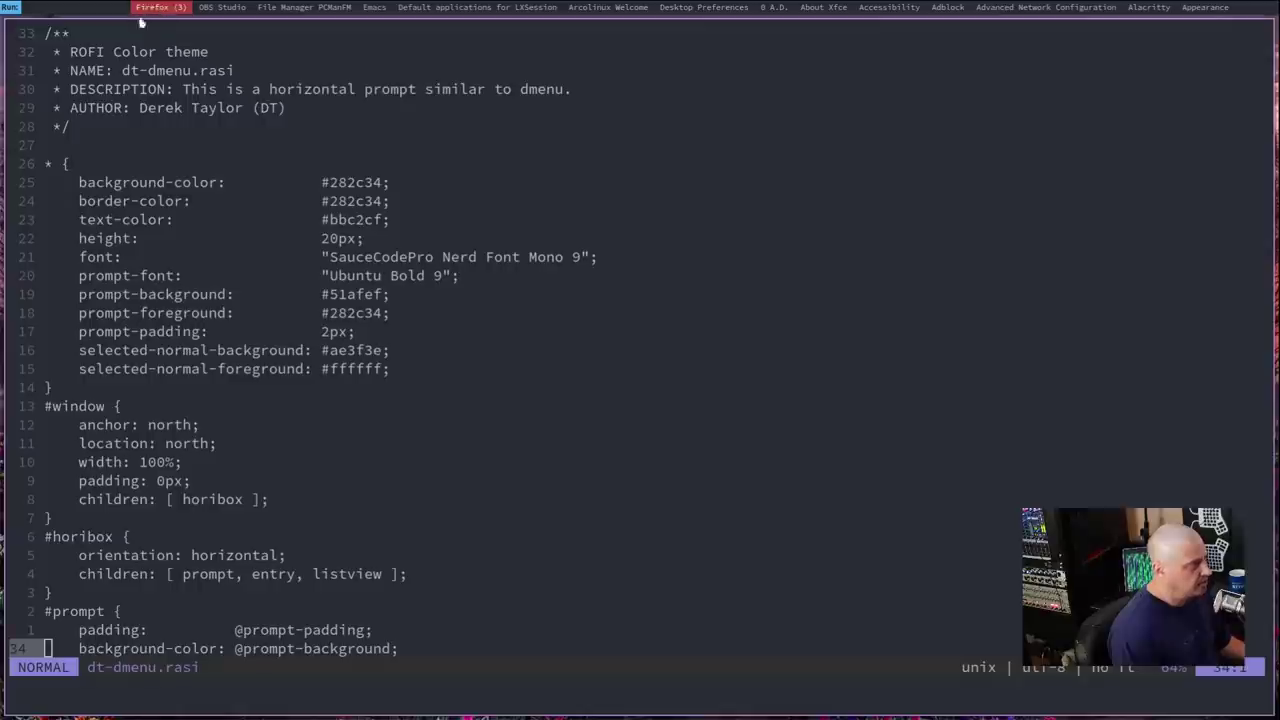
# Step through the window switcher entries and dismiss it, then scroll and quit Vim
pyautogui.press('Down')
pyautogui.press('Down')
pyautogui.press('Down')
pyautogui.press('Down')
pyautogui.press('Down')
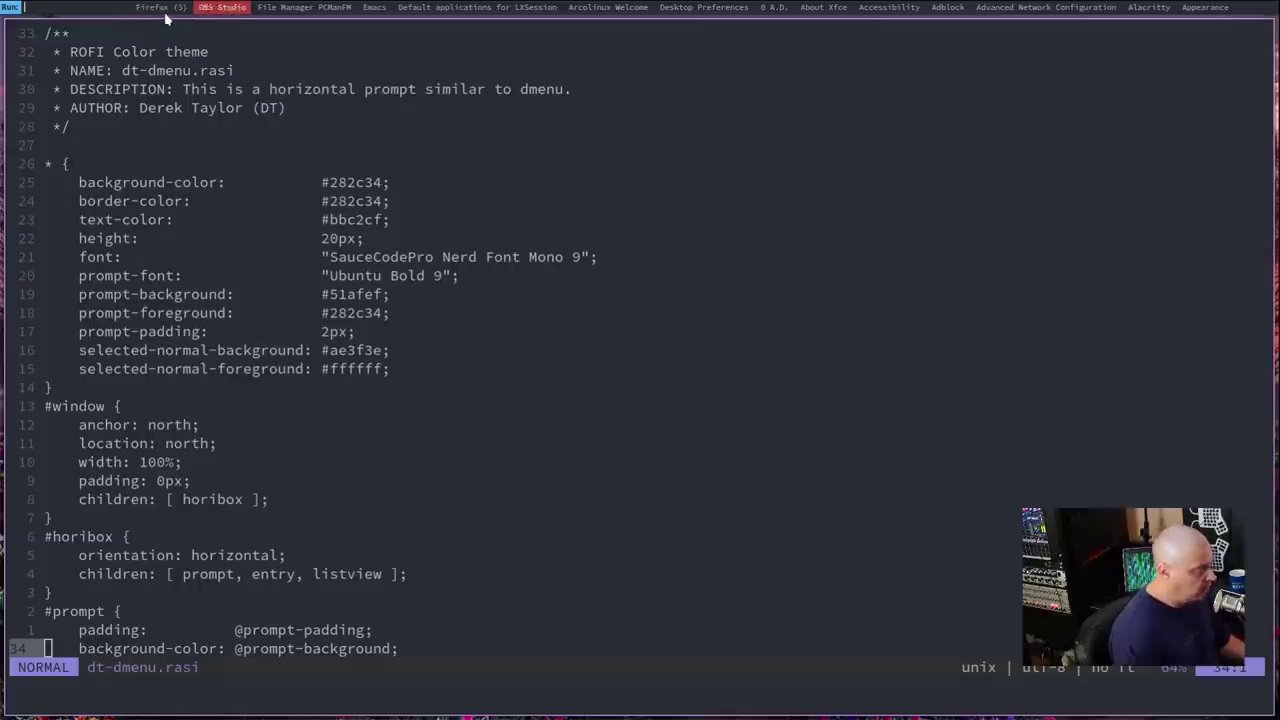
pyautogui.press('Up')
pyautogui.press('Up')
pyautogui.press('Up')
pyautogui.press('Up')
pyautogui.press('Up')
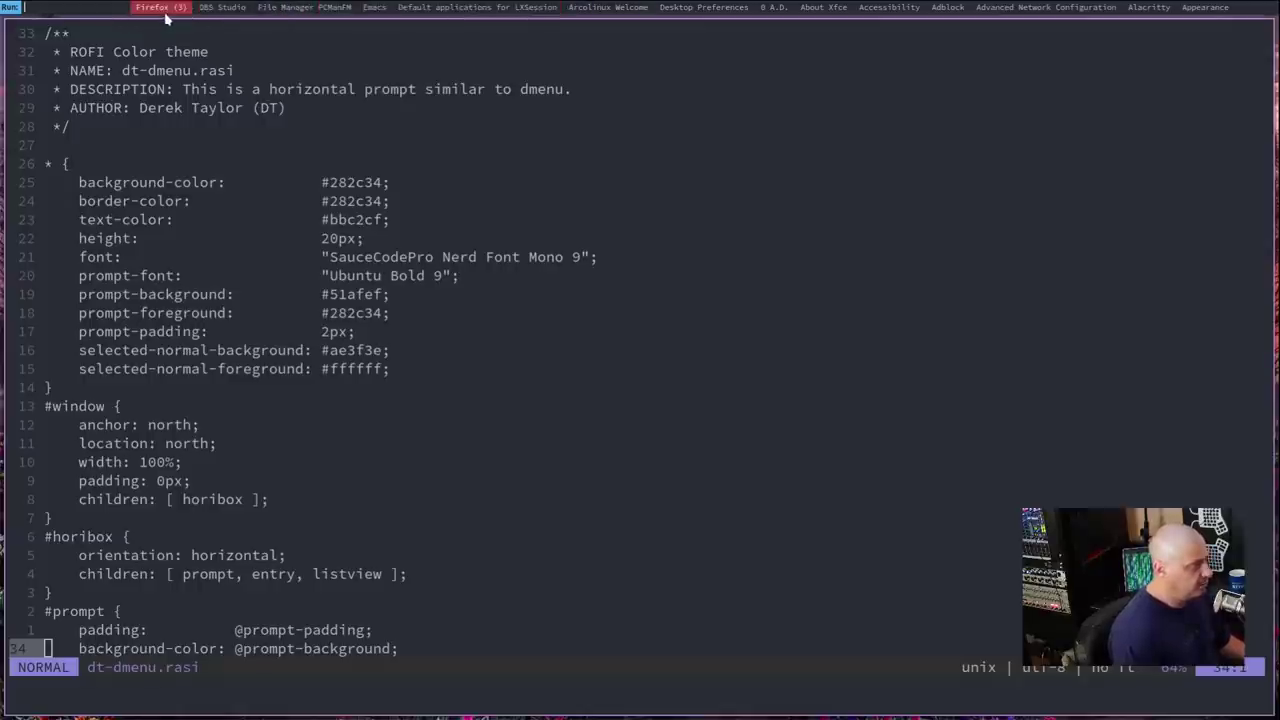
pyautogui.press('Escape')
pyautogui.scroll(-2, 484, 500)
pyautogui.scroll(-8, 484, 500)
pyautogui.scroll(10, 484, 500)
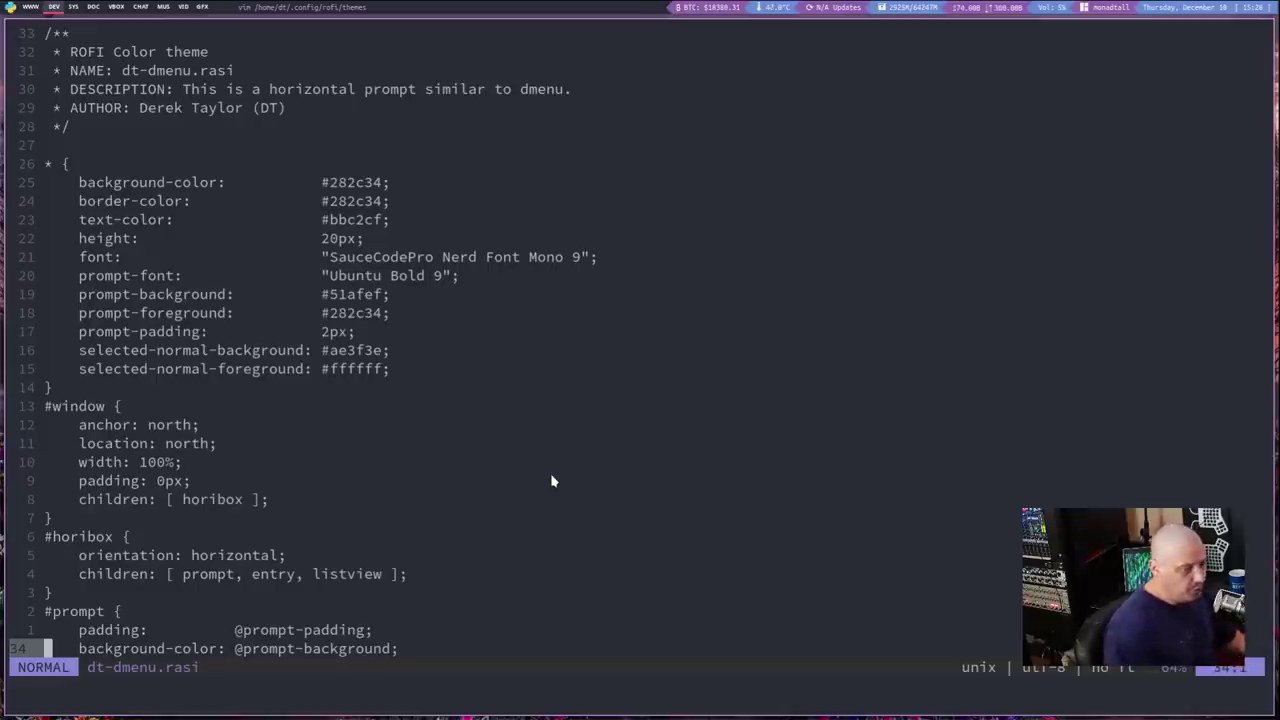
pyautogui.write(':q')
pyautogui.press('Return')
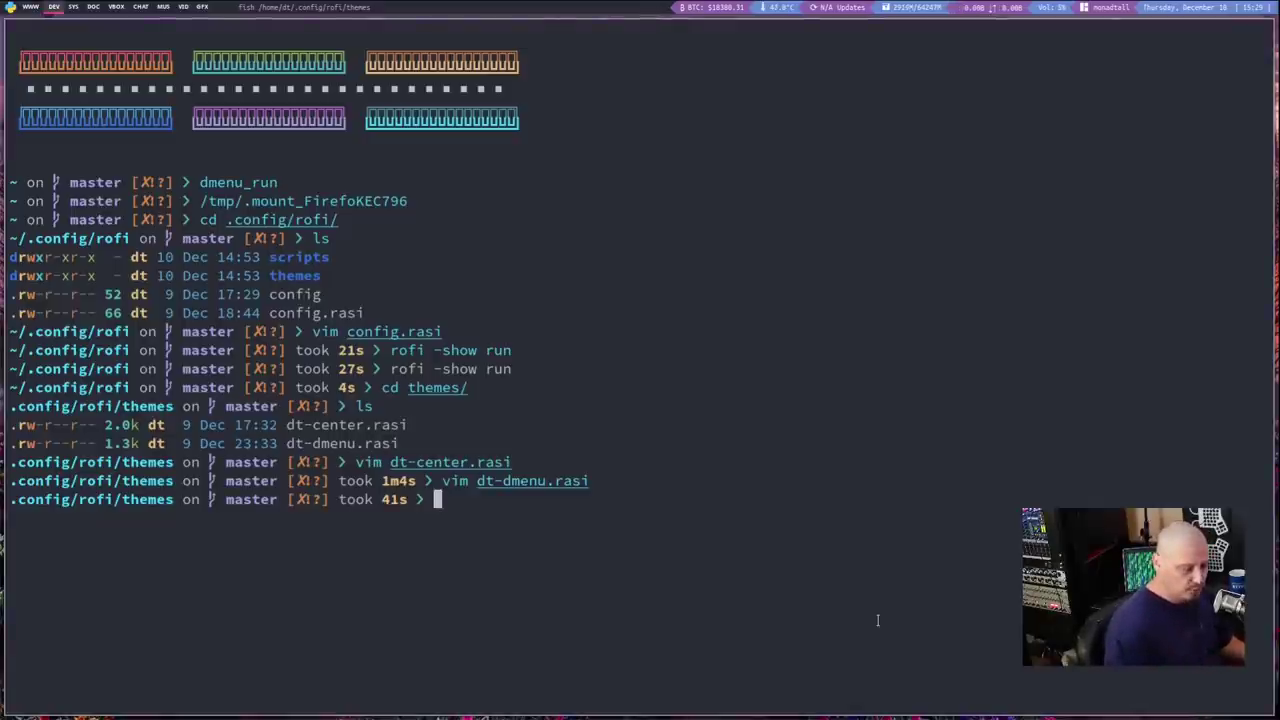
# Edit the recalled Rofi command into 'rofi -show drun' and run it
pyautogui.press('Up')
pyautogui.press('Up')
pyautogui.press('Up')
pyautogui.press('Up')
pyautogui.press('Up')
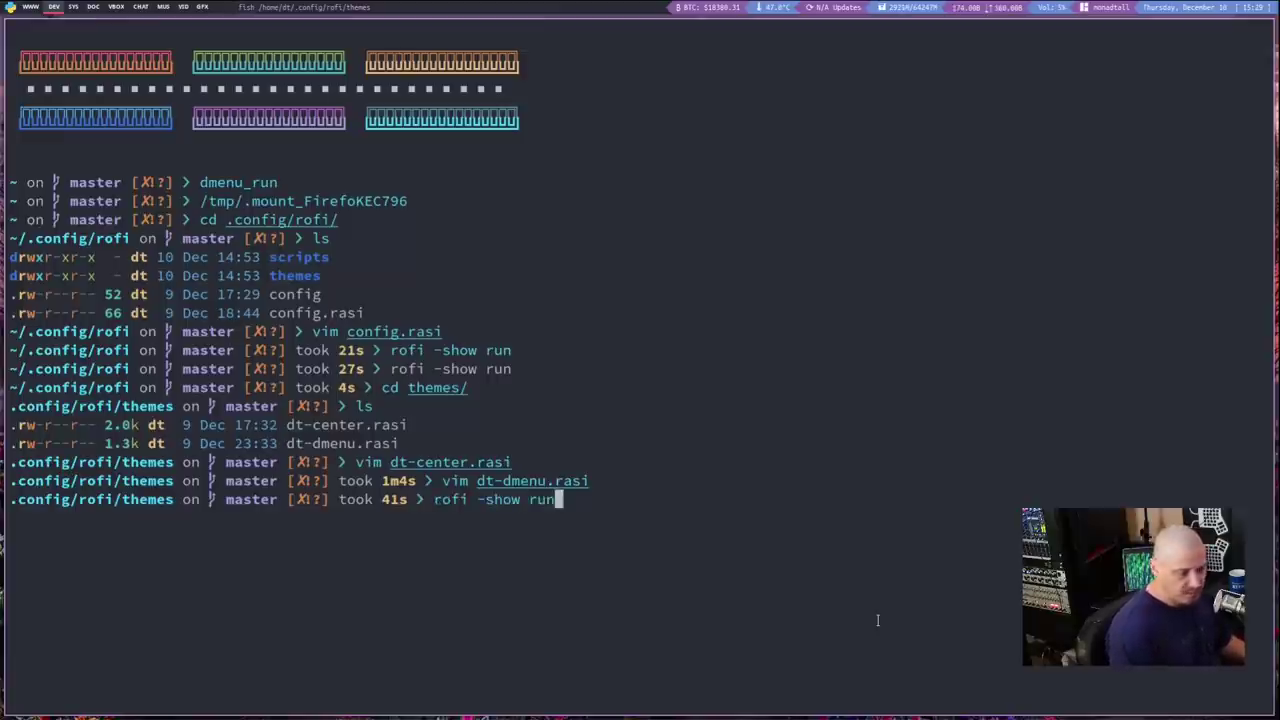
pyautogui.press('BackSpace')
pyautogui.press('BackSpace')
pyautogui.press('BackSpace')
pyautogui.write('drun')
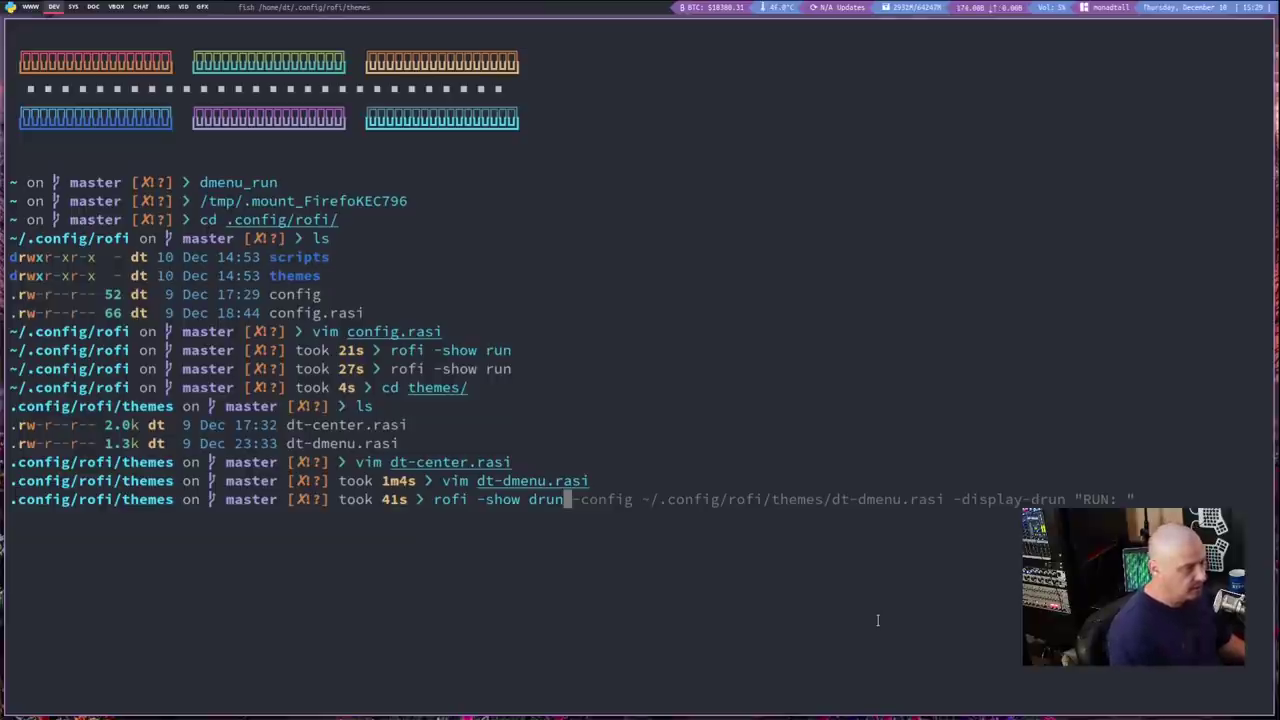
pyautogui.press('Return')
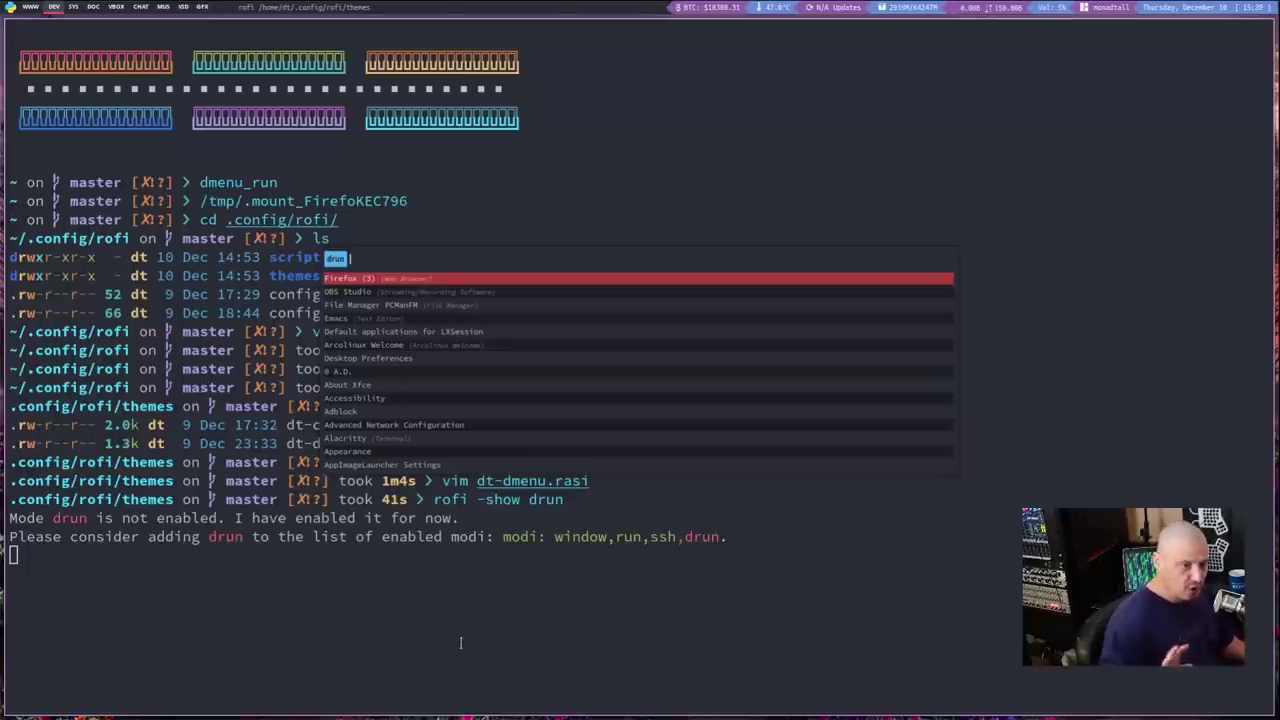
# Search apps for 'browser' and 'word', close the launcher, and recall the command without 'drun'
pyautogui.write('browser')
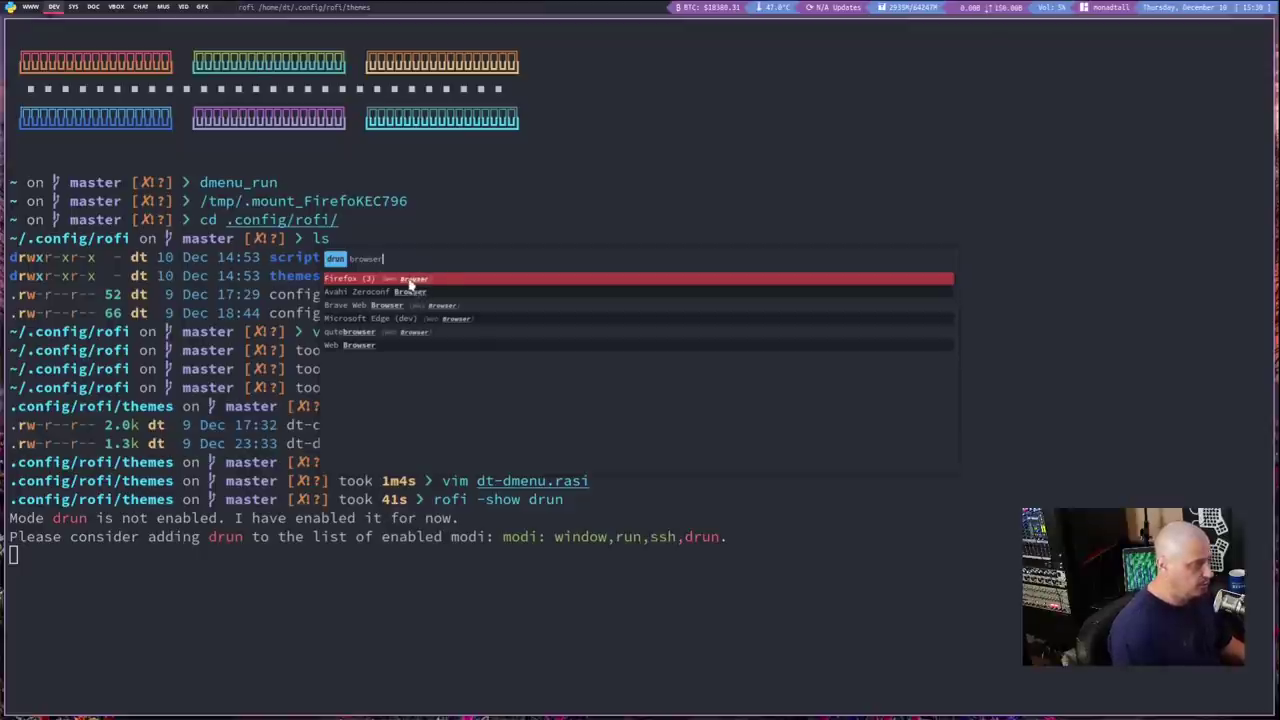
pyautogui.press('BackSpace')
pyautogui.press('BackSpace')
pyautogui.press('BackSpace')
pyautogui.press('BackSpace')
pyautogui.press('BackSpace')
pyautogui.press('BackSpace')
pyautogui.press('BackSpace')
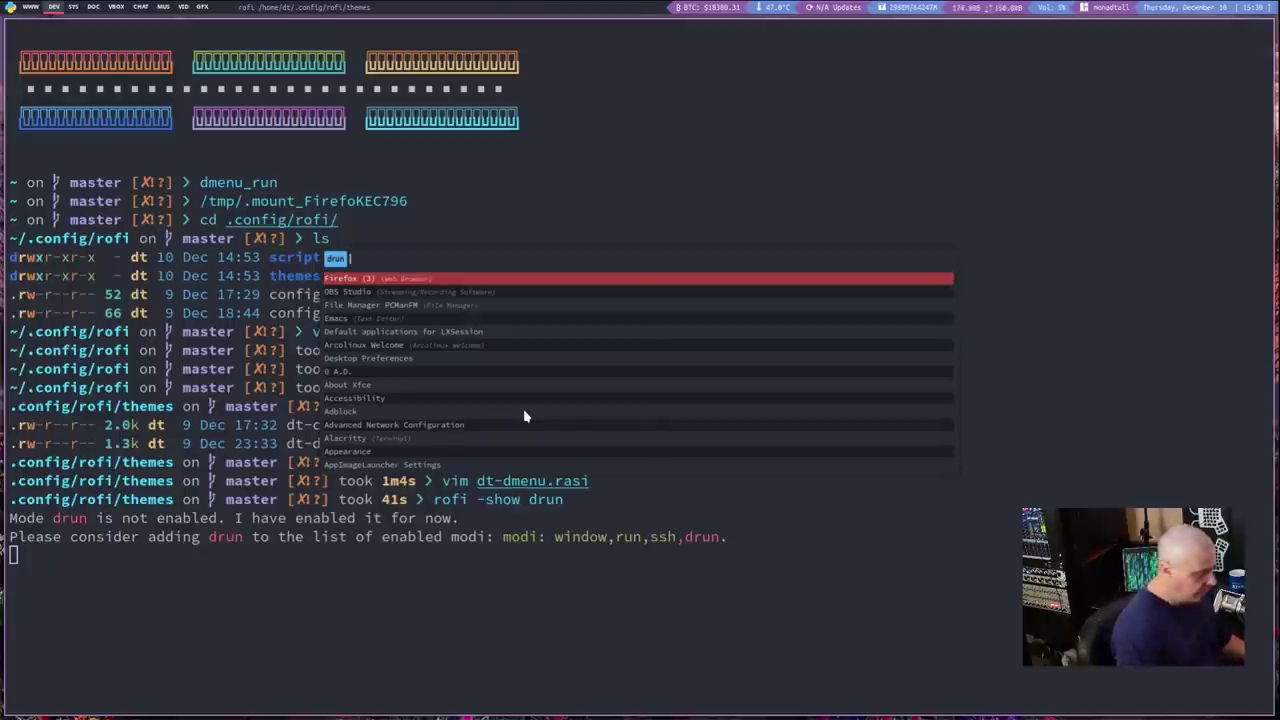
pyautogui.write('word')
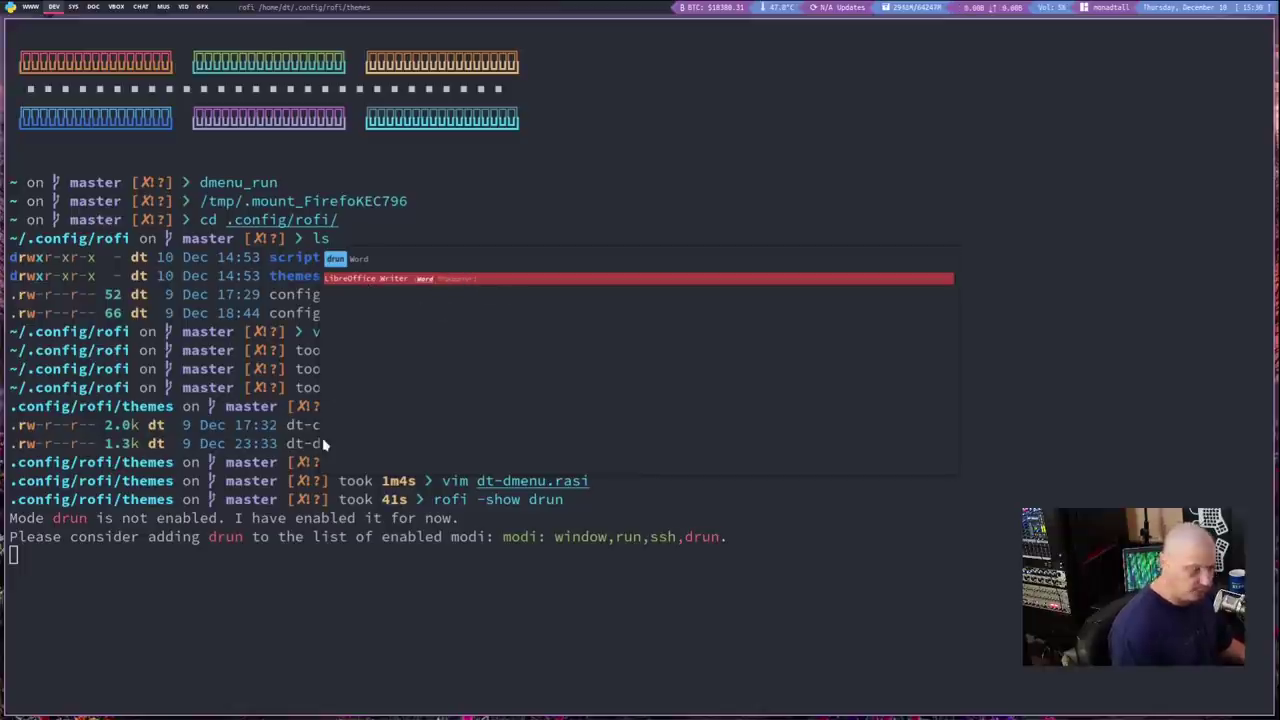
pyautogui.press('Return')
pyautogui.press('Up')
pyautogui.press('BackSpace')
pyautogui.press('BackSpace')
pyautogui.press('BackSpace')
pyautogui.press('BackSpace')
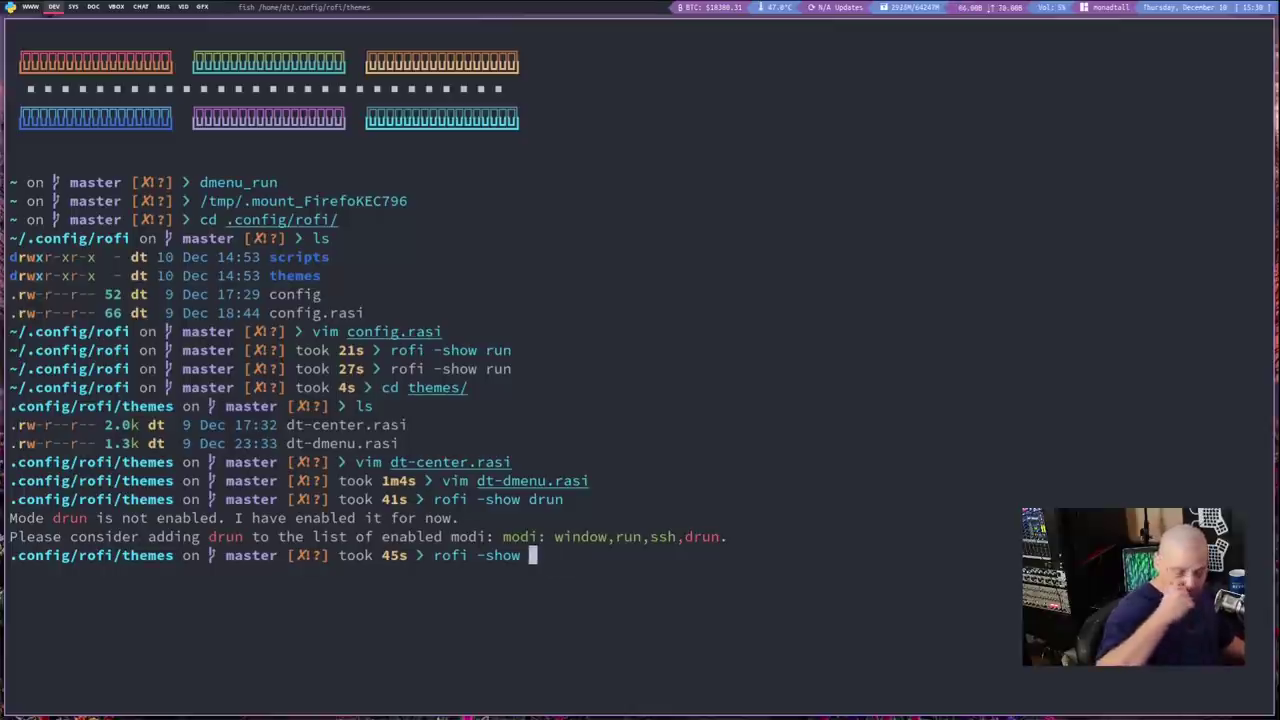
# Show the ssh host list with 'rofi -show ssh' and dismiss it
pyautogui.write('ssh')
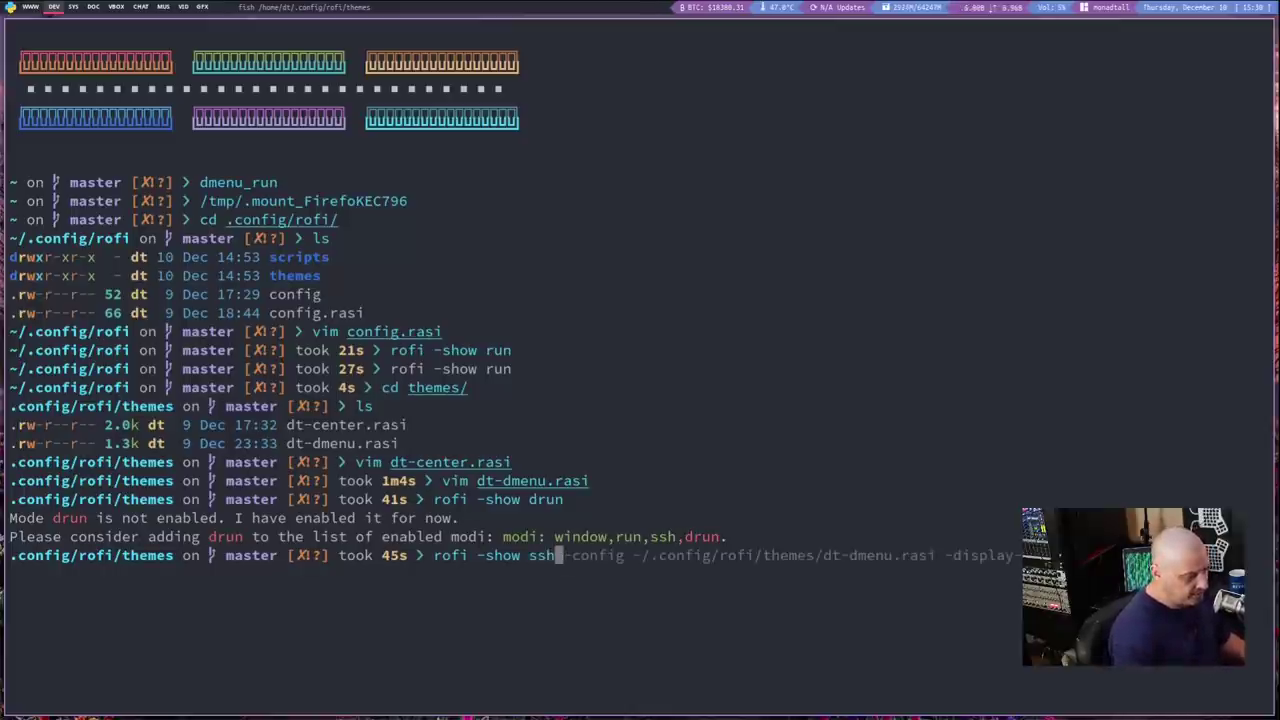
pyautogui.press('Return')
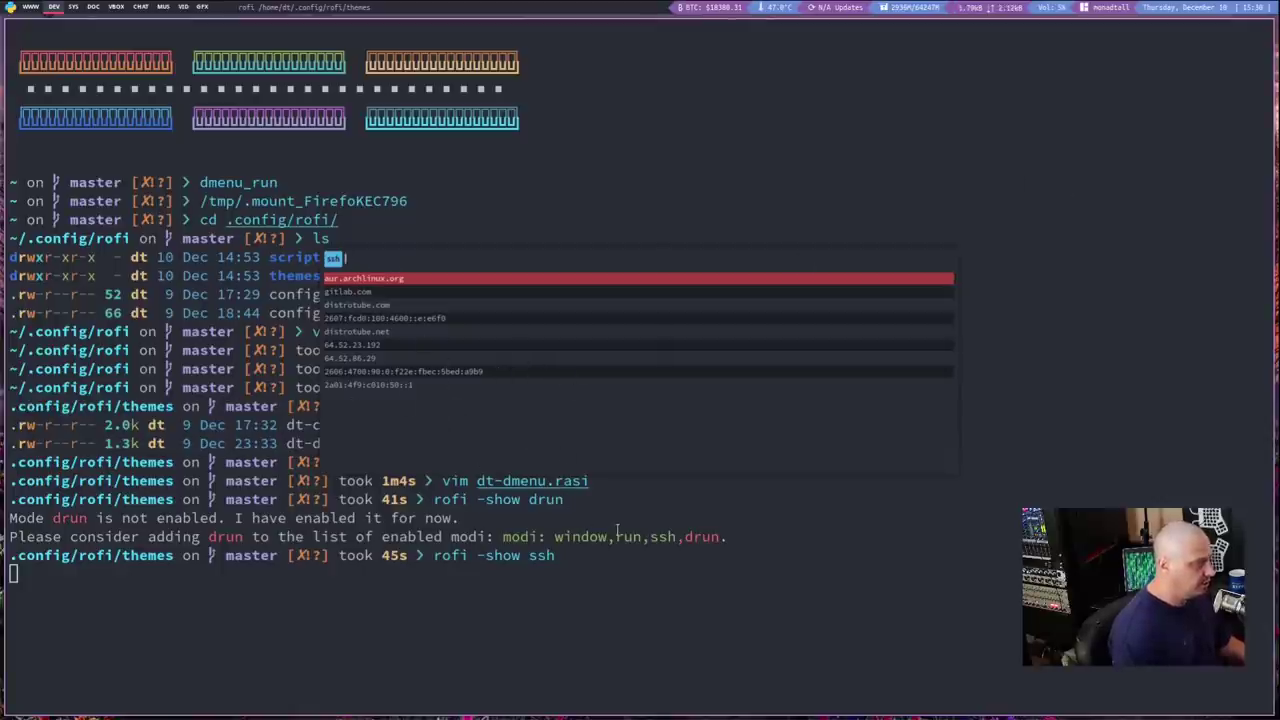
pyautogui.press('Escape')
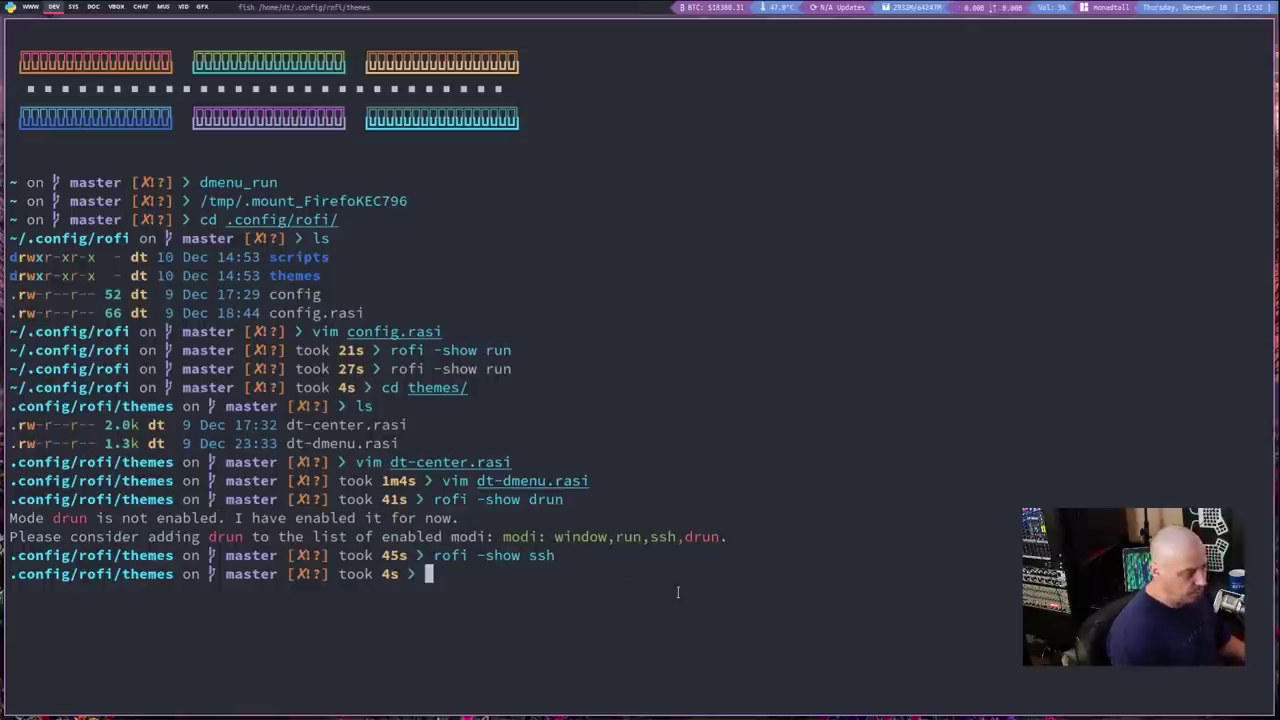
# Show the open windows with 'rofi -show window' and dismiss without switching
pyautogui.write('rofi -show ')
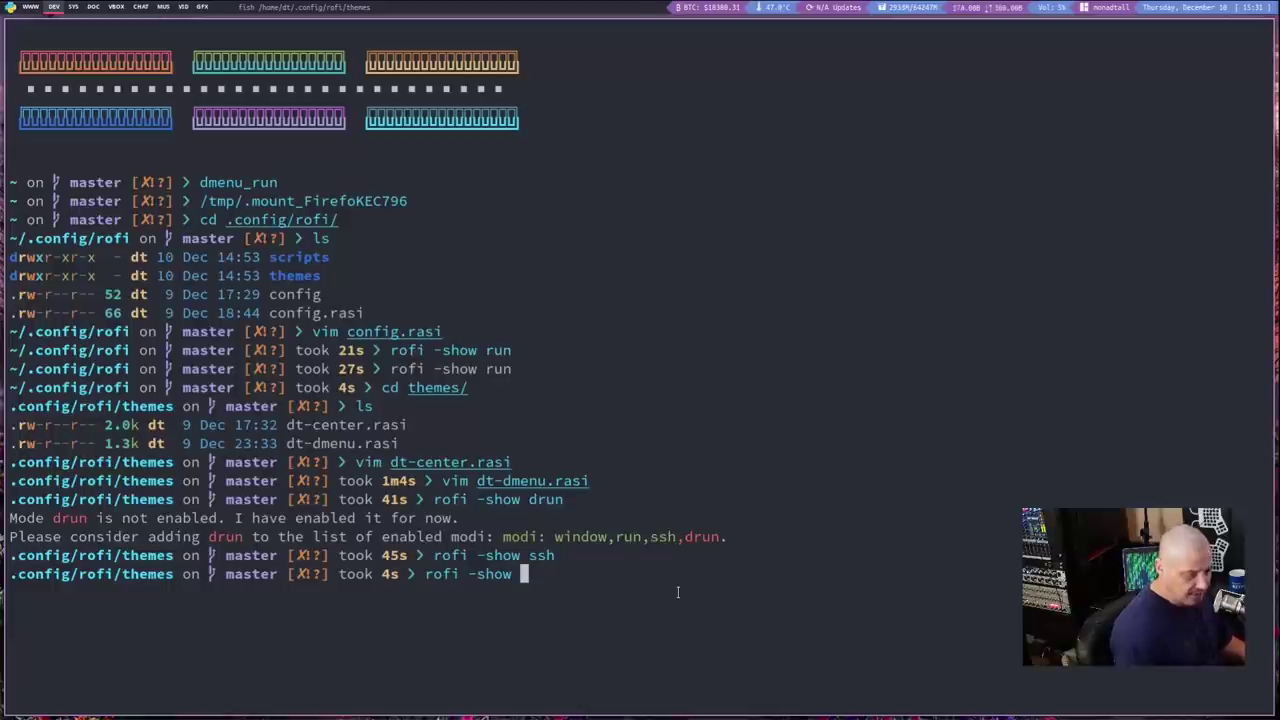
pyautogui.write('window')
pyautogui.press('Return')
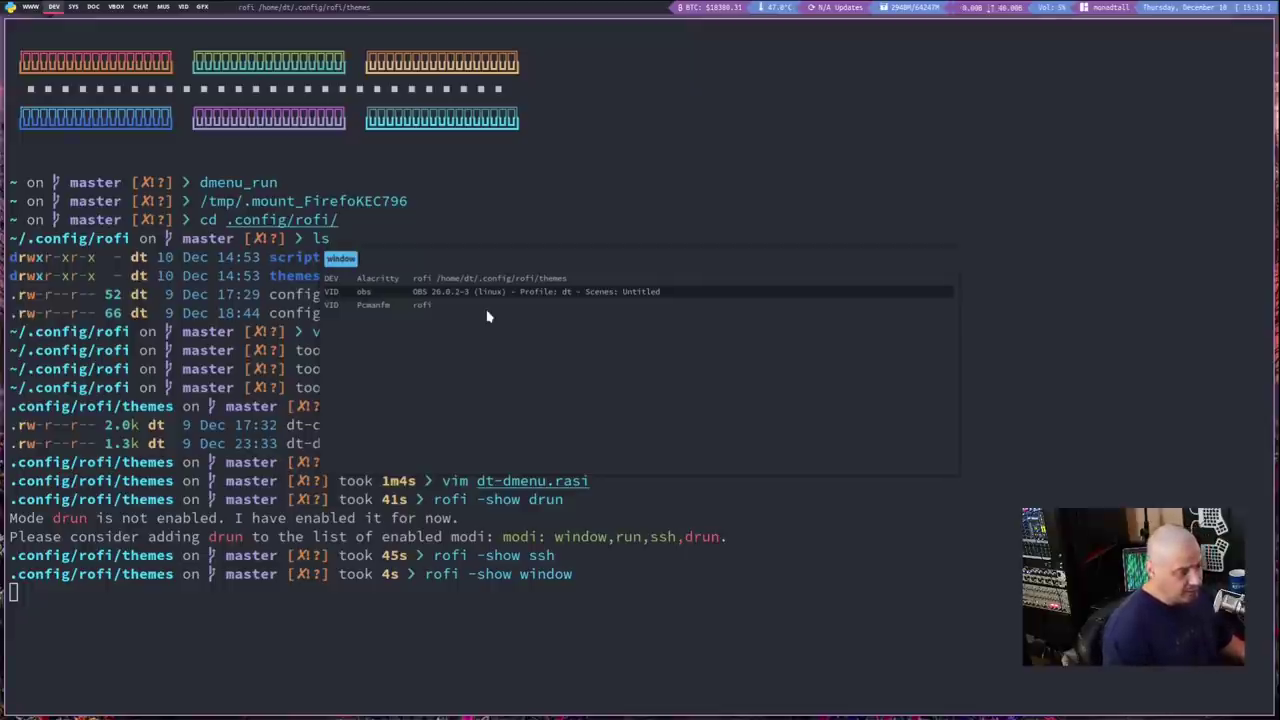
pyautogui.press('Down')
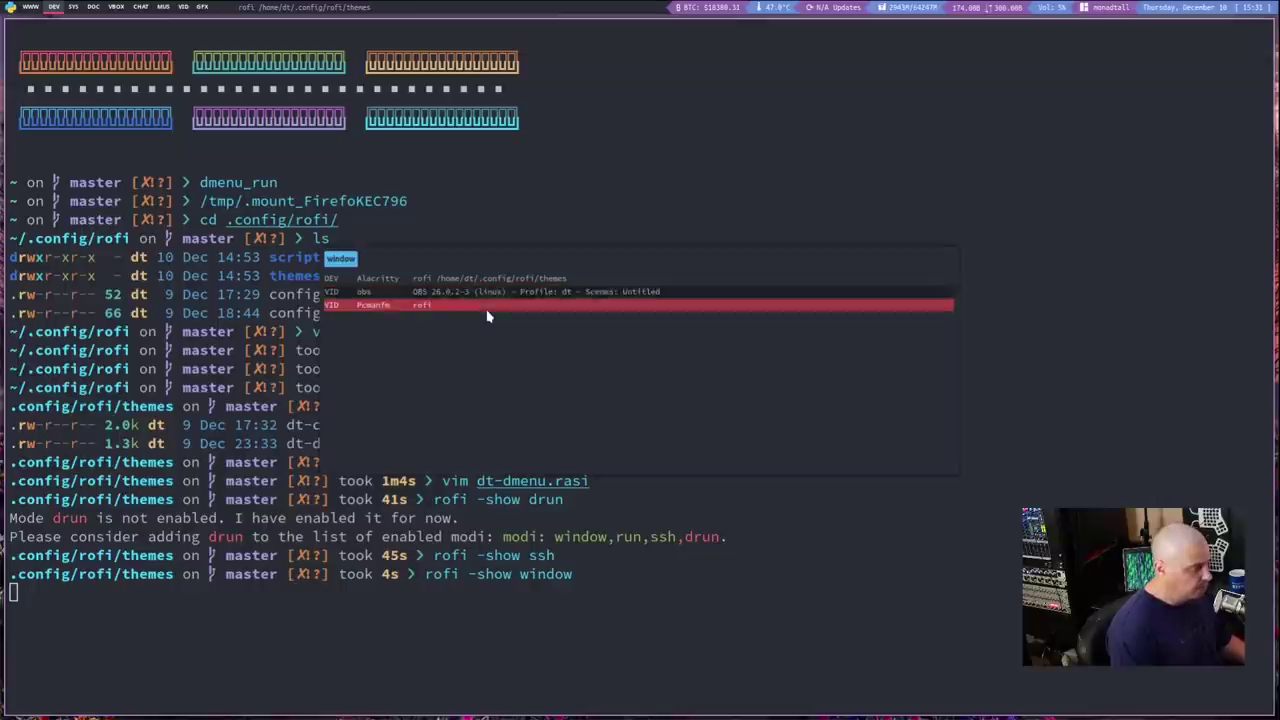
pyautogui.press('Return')
# Run clear to leave only a fresh fish prompt in the themes folder
pyautogui.write('clear')
pyautogui.press('Return')
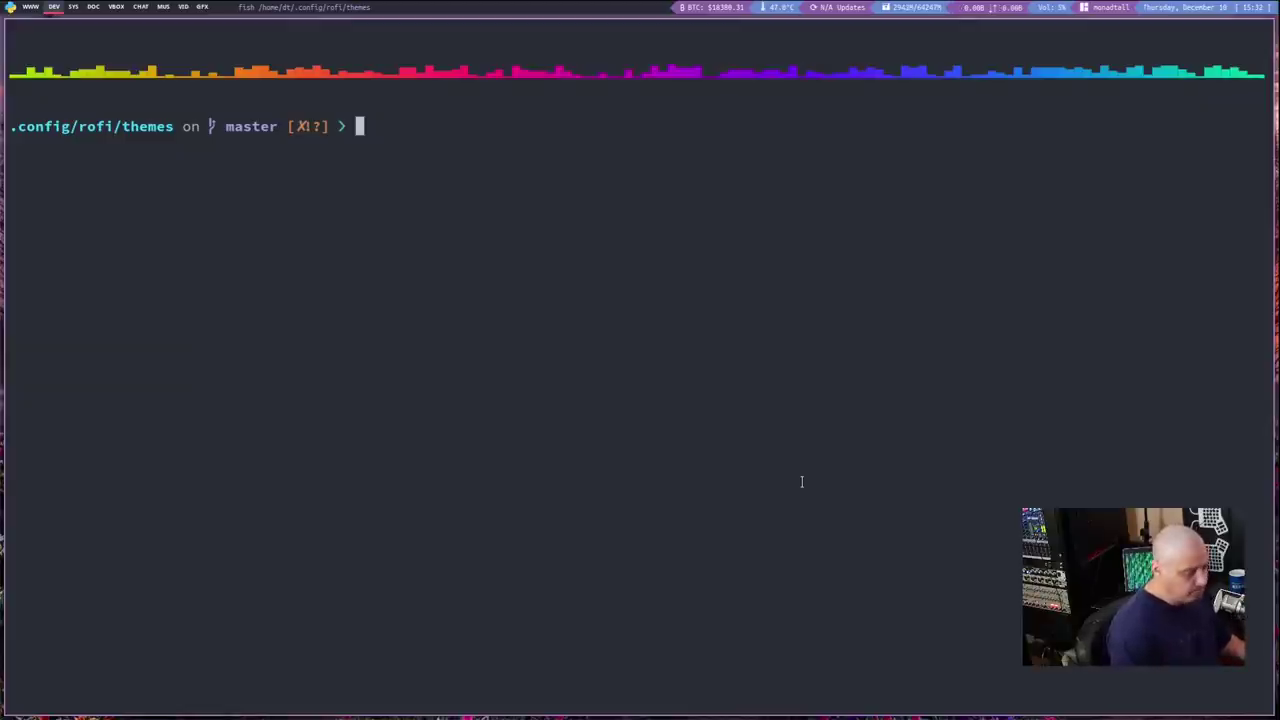
# Pipe /bin/ls into 'rofi -dmenu -p "Run: "' to list the theme files, then dismiss it
pyautogui.write('/bin/ls')
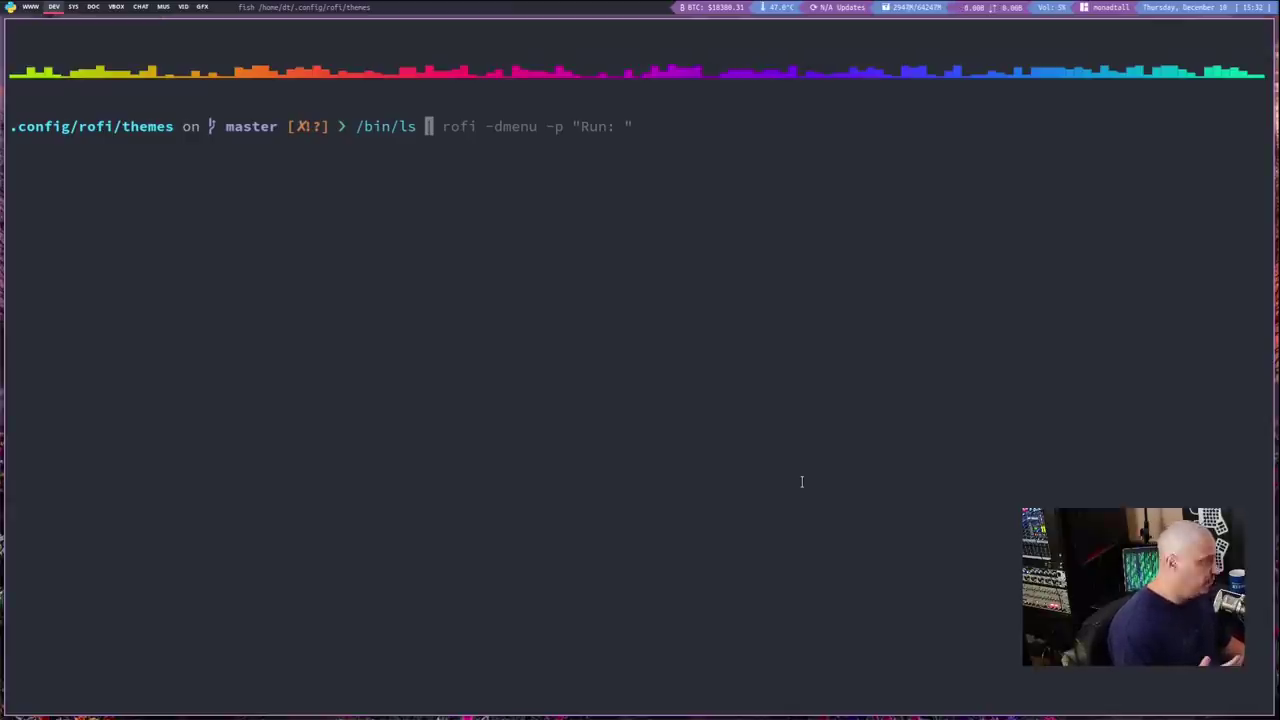
pyautogui.write('|')
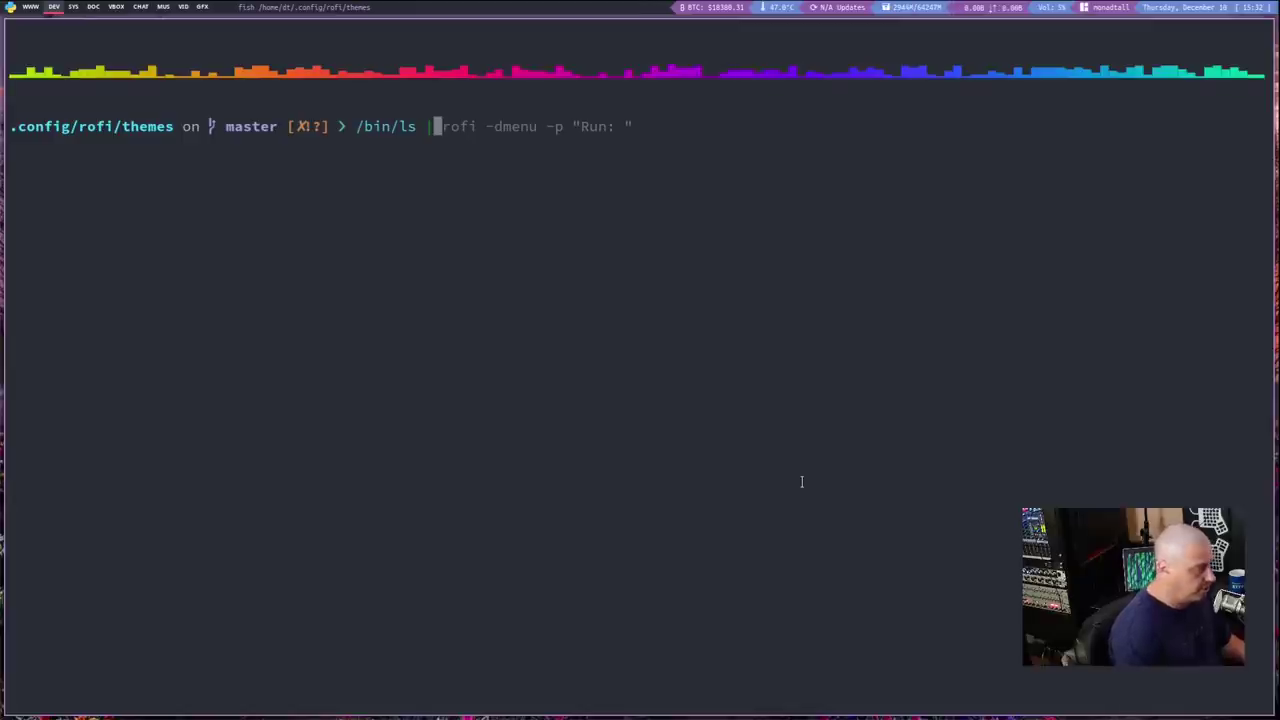
pyautogui.press('Right')
pyautogui.write('-')
pyautogui.press('BackSpace')
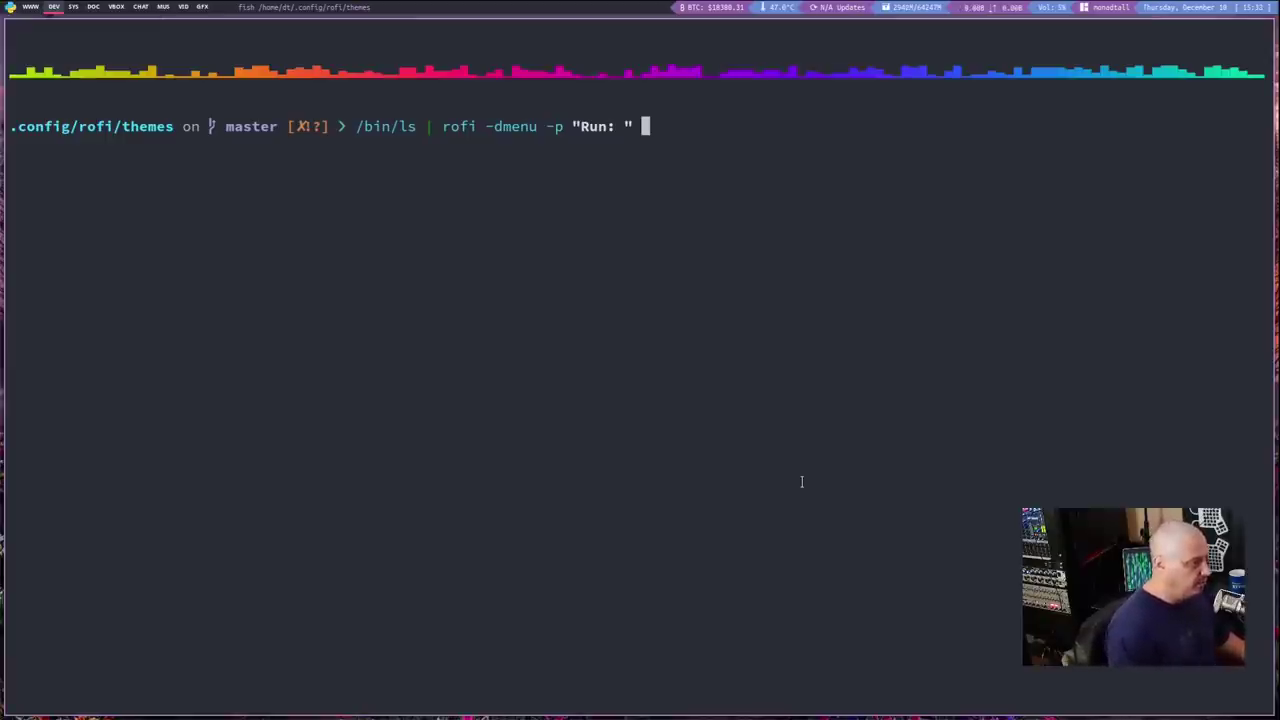
pyautogui.press('BackSpace')
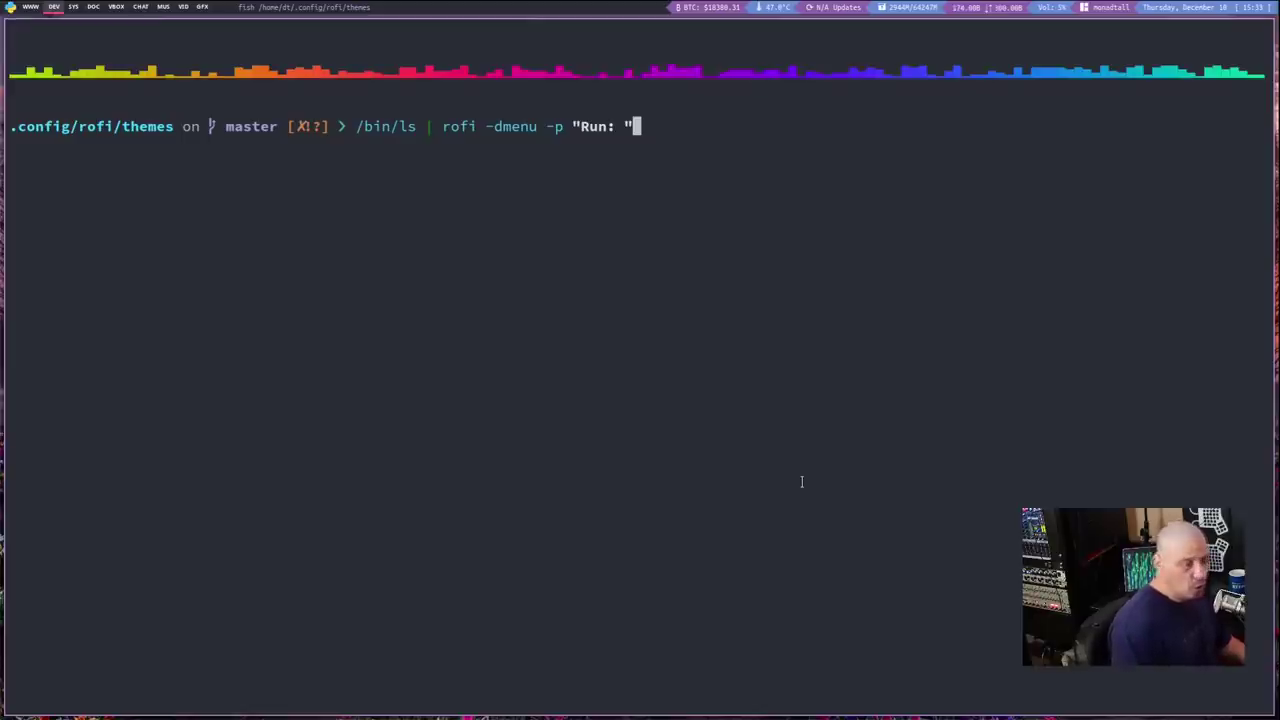
pyautogui.press('Return')
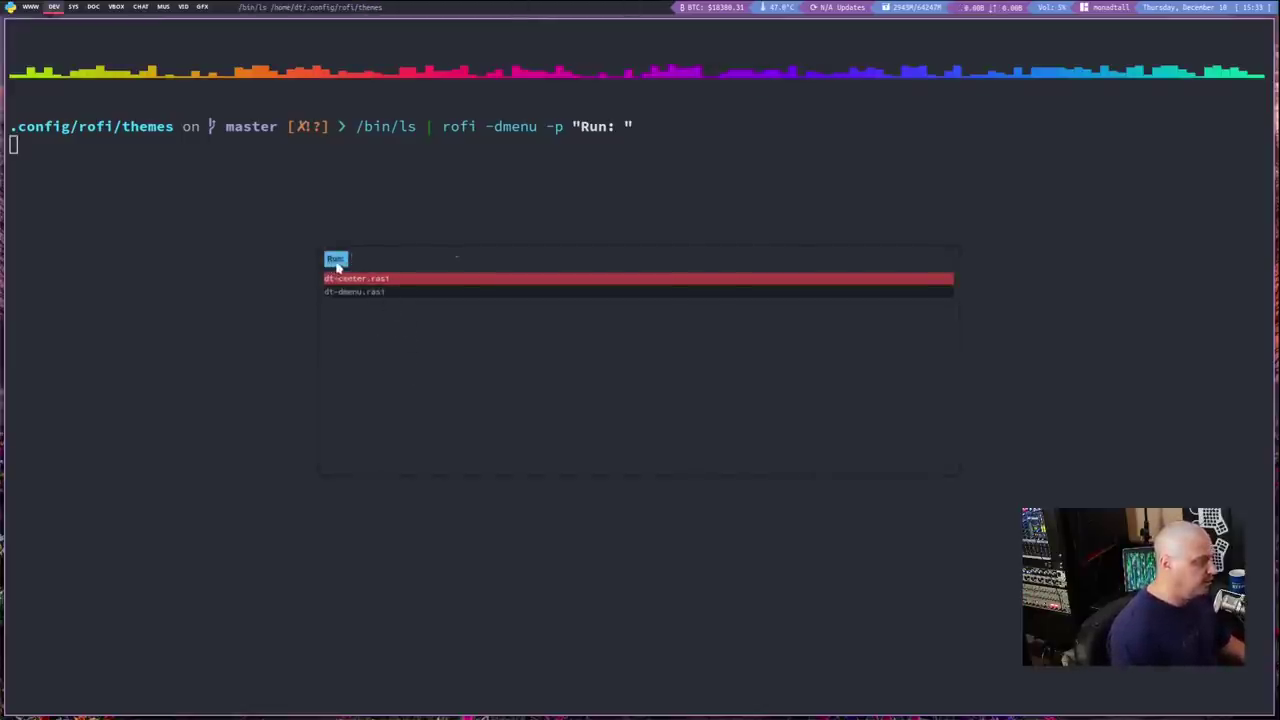
pyautogui.press('Escape')
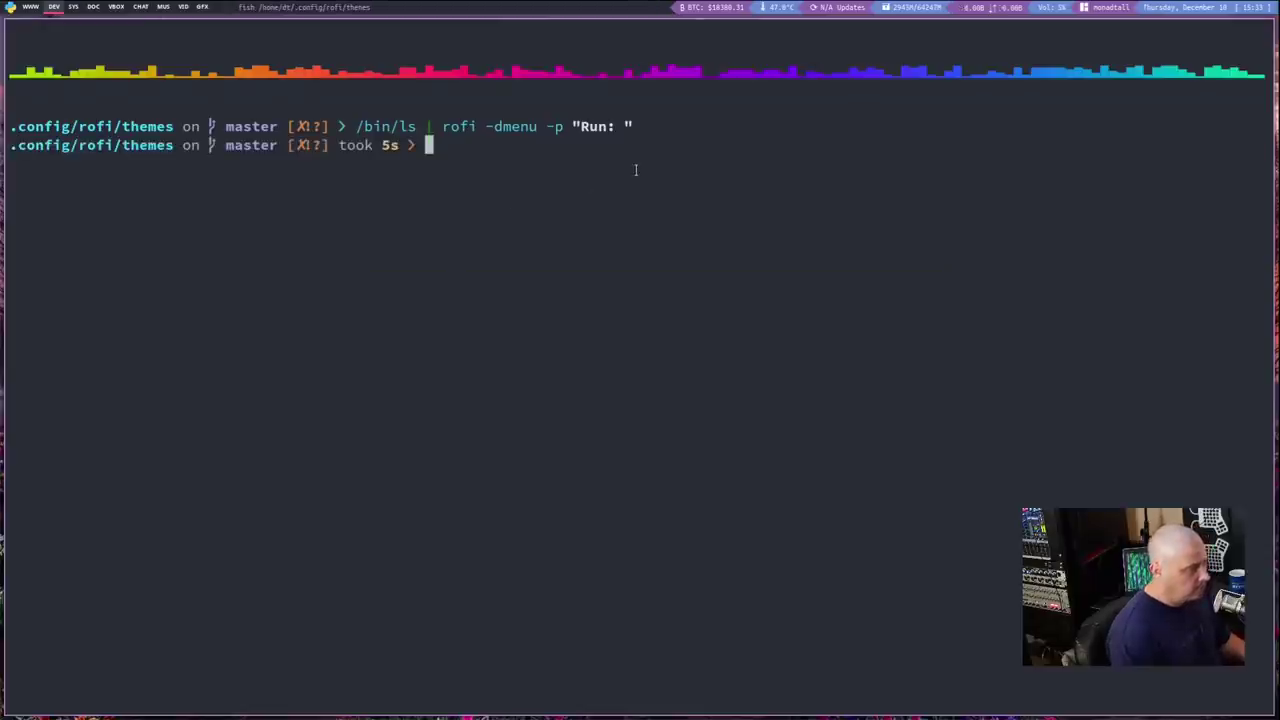
# Go to the home folder, rerun the listing-to-Rofi menu, browse entries, and dismiss it
pyautogui.write('cd')
pyautogui.press('Return')
pyautogui.write('/bi')
pyautogui.press('Right')
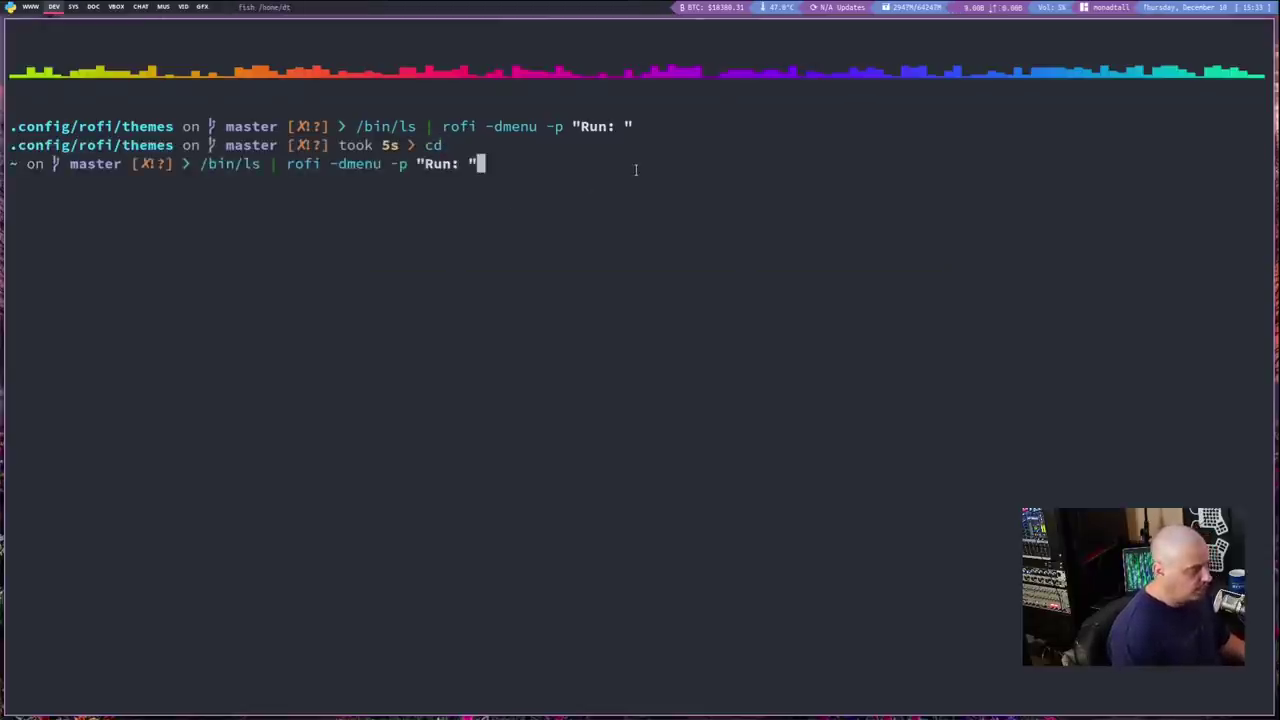
pyautogui.press('Return')
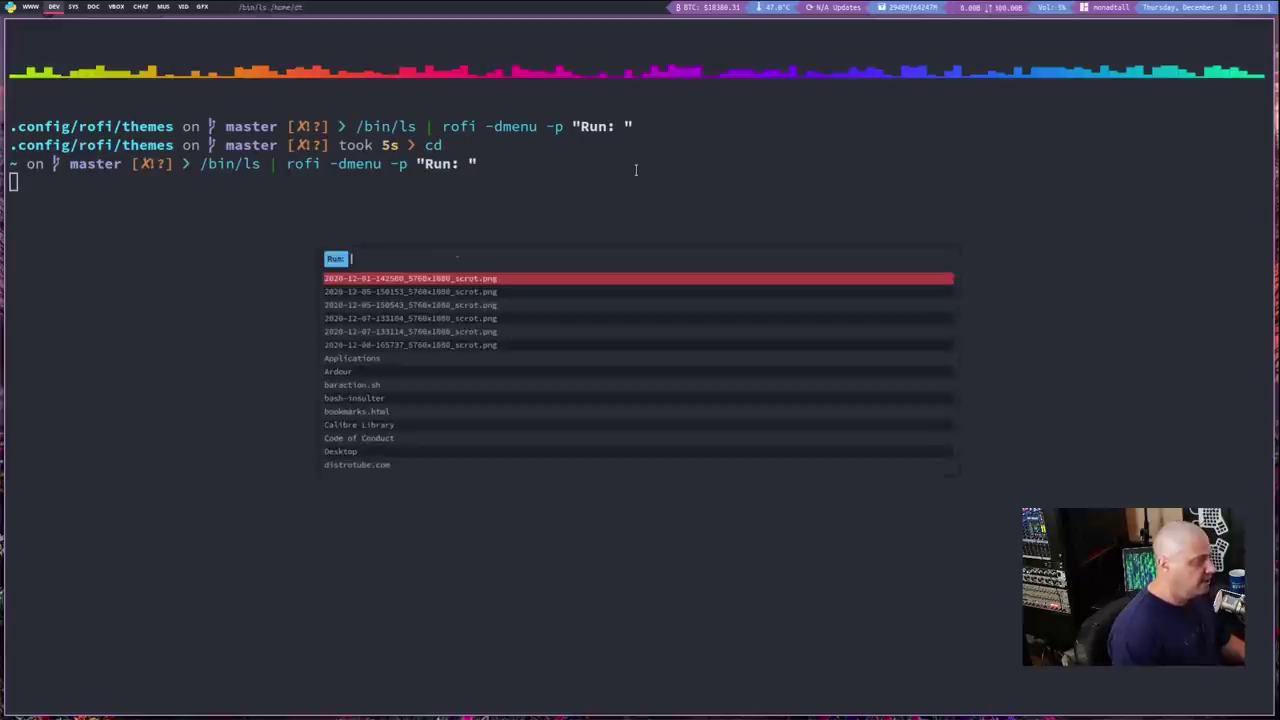
pyautogui.press('Down')
pyautogui.press('Down')
pyautogui.press('Down')
pyautogui.press('Down')
pyautogui.press('Down')
pyautogui.press('Down')
pyautogui.press('Down')
pyautogui.press('Down')
pyautogui.press('Down')
pyautogui.press('Down')
pyautogui.press('Down')
pyautogui.press('Down')
pyautogui.press('Down')
pyautogui.press('Down')
pyautogui.press('Down')
pyautogui.press('Down')
pyautogui.press('Down')
pyautogui.press('Down')
pyautogui.press('Down')
pyautogui.press('Down')
pyautogui.press('Down')
pyautogui.press('Down')
pyautogui.press('Down')
pyautogui.press('Down')
pyautogui.press('Down')
pyautogui.press('Down')
pyautogui.press('Down')
pyautogui.press('Down')
pyautogui.press('Down')
pyautogui.press('Down')
pyautogui.press('Down')
pyautogui.press('Escape')
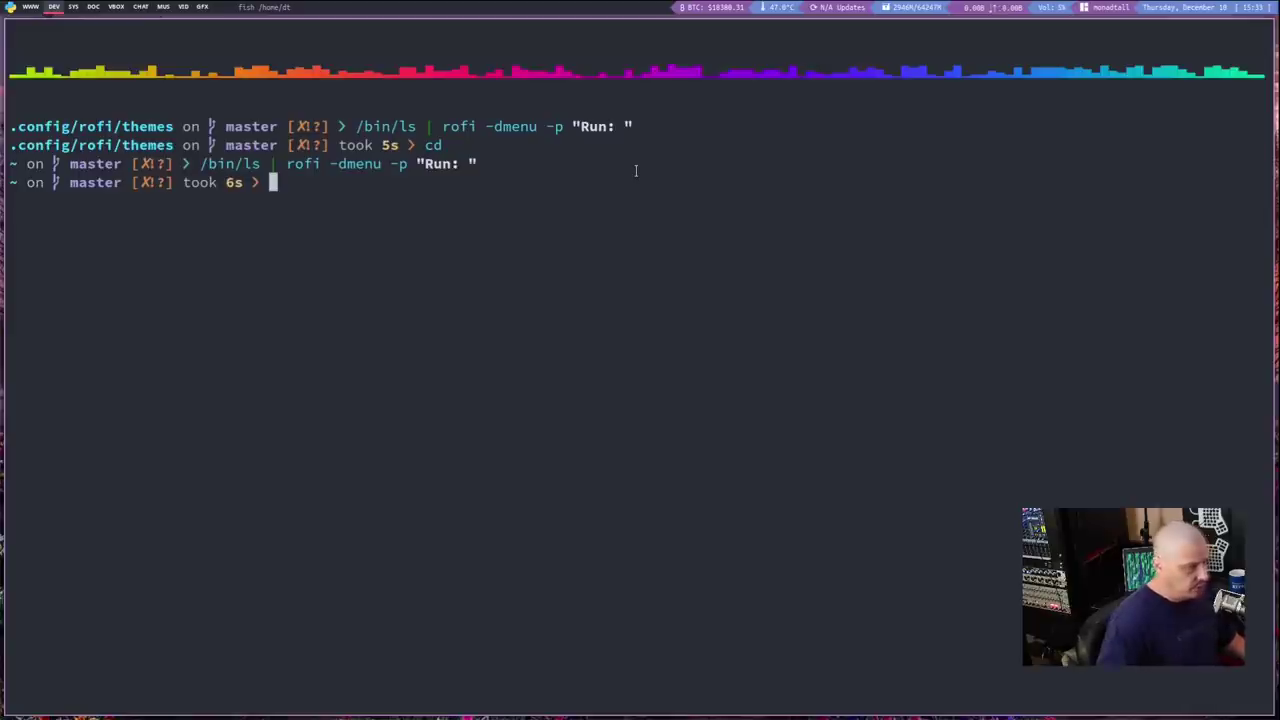
# Run the dt-center-themed drun launcher with a 'RUN: ' prompt, dismiss it, and close the terminal
pyautogui.write('rofi -modi drun -show drun -config ~/.config/rofi/themes/dt-center.rasi -display-drun "RUN: "')
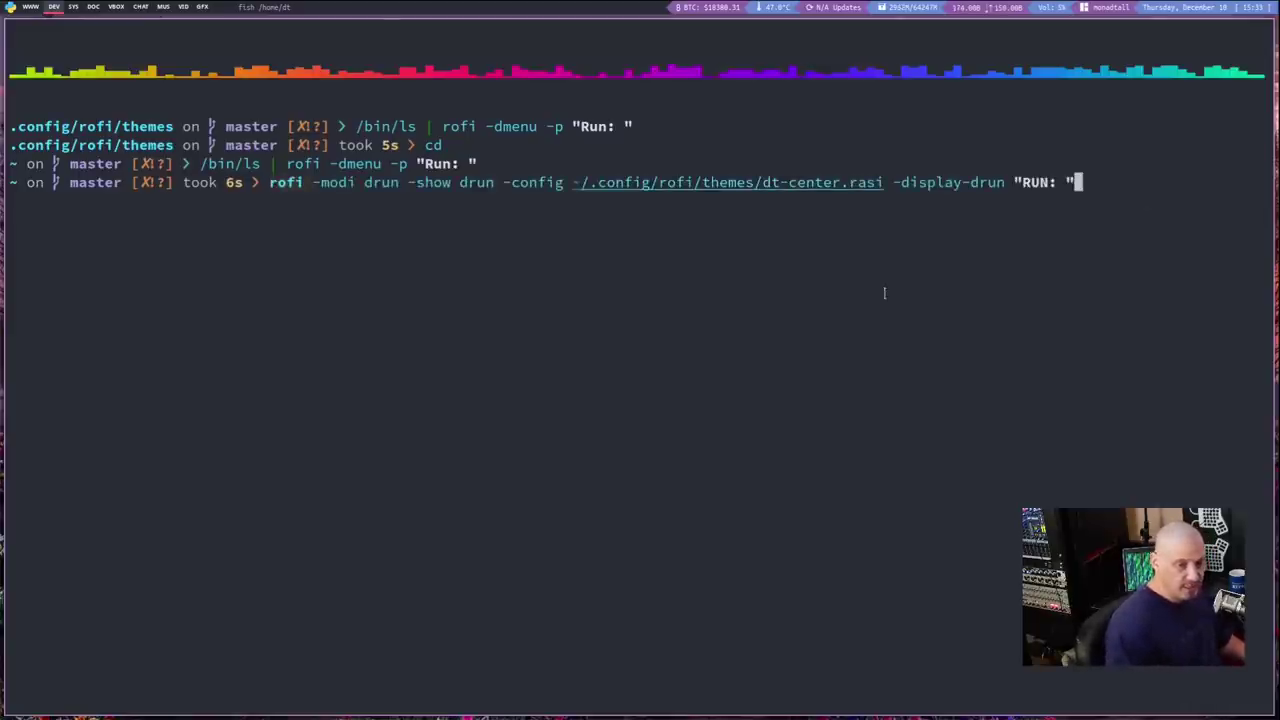
pyautogui.press('Return')
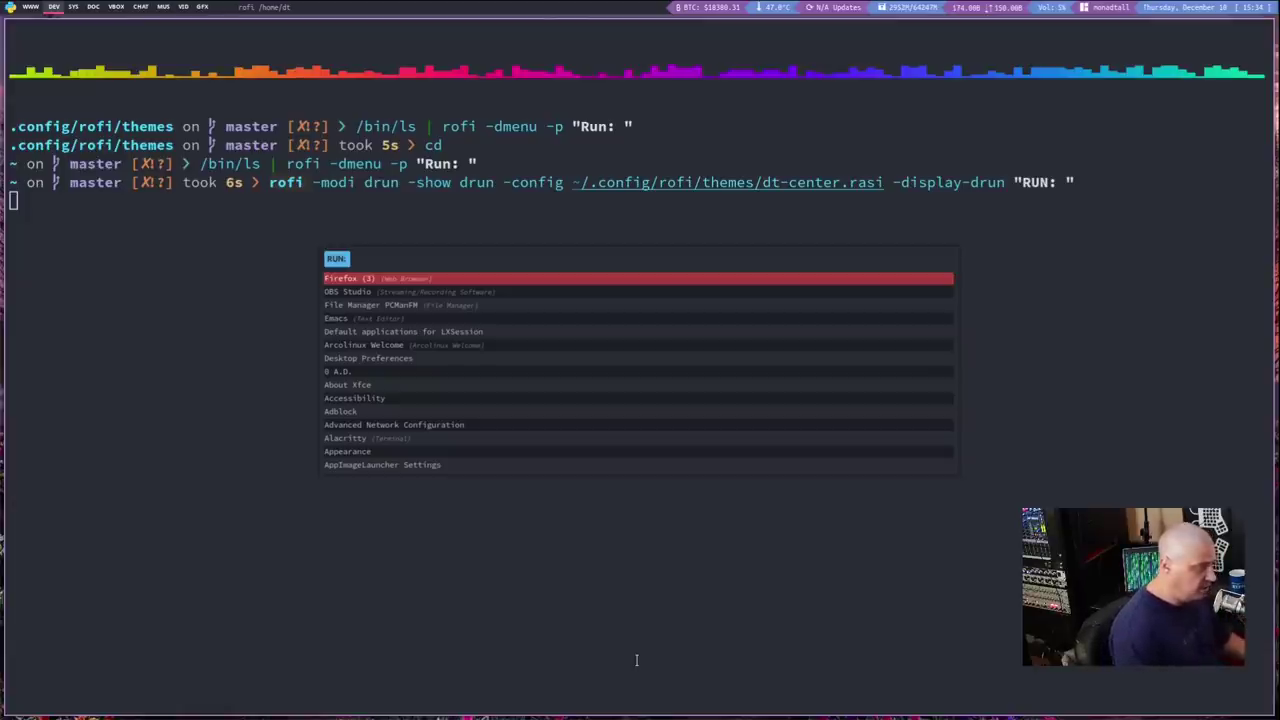
pyautogui.press('Escape')
pyautogui.press('super+shift+c')
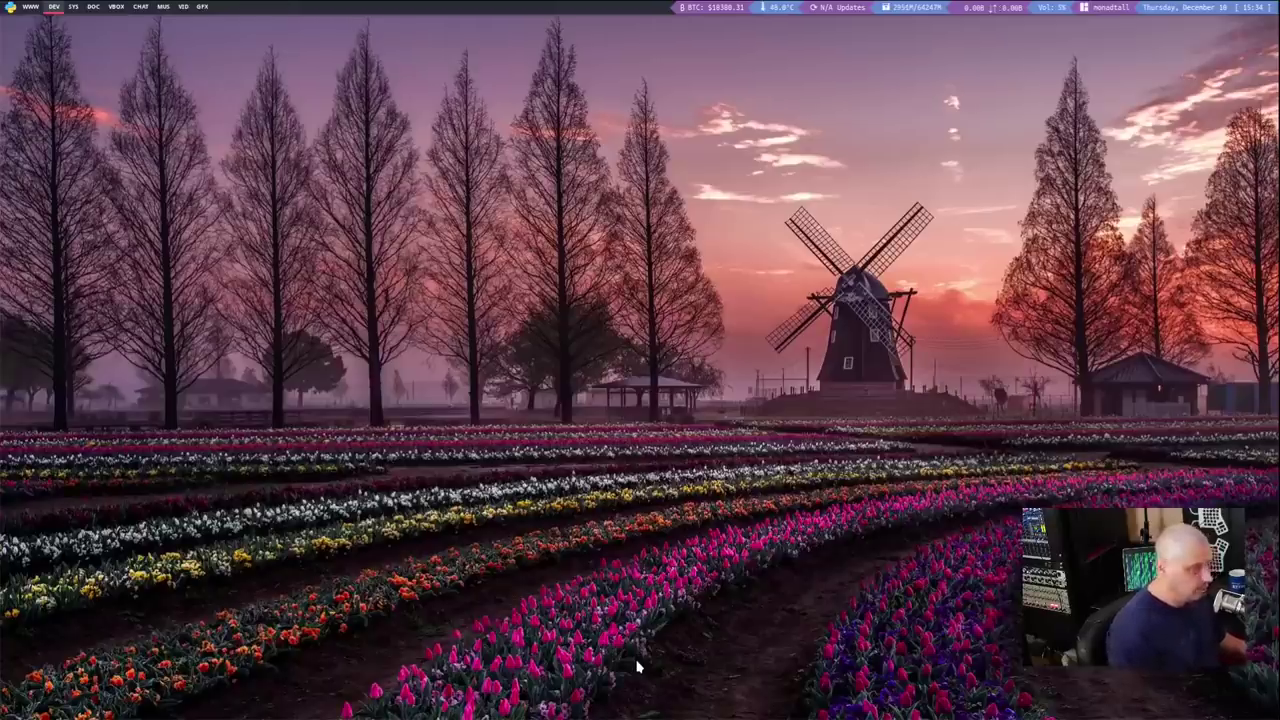
pyautogui.press('super+shift+Return')
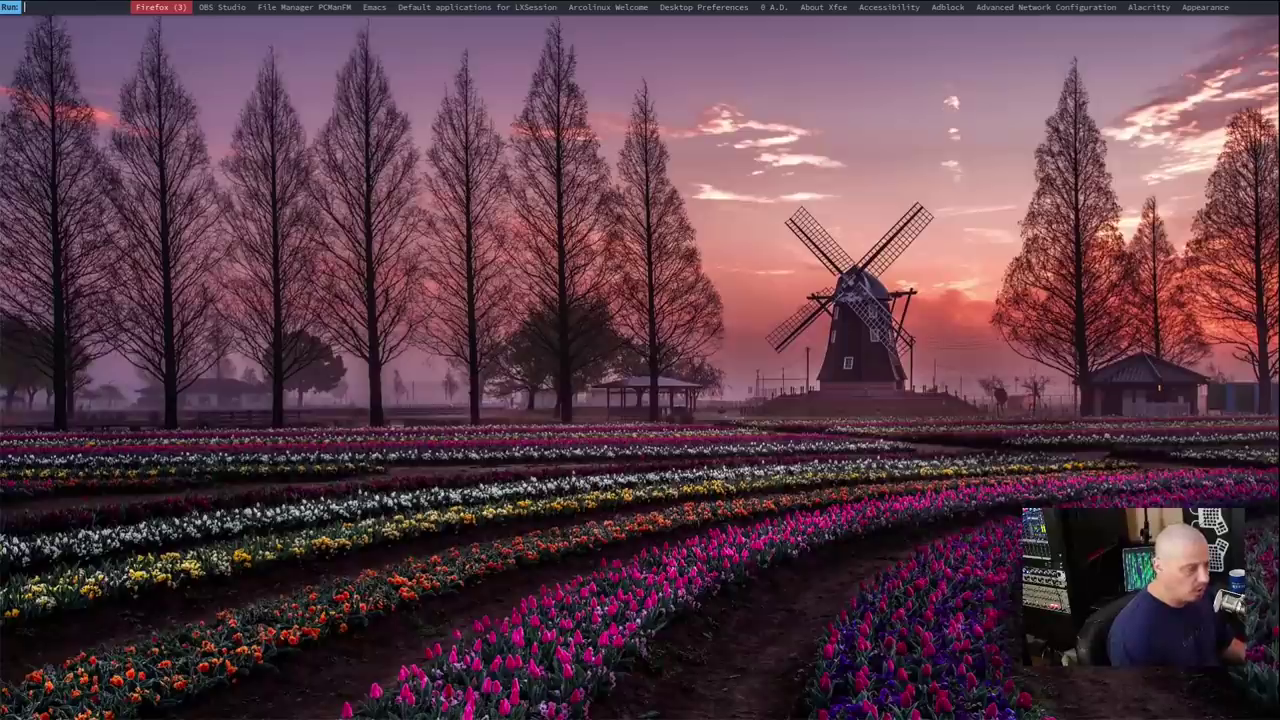
pyautogui.press('Escape')
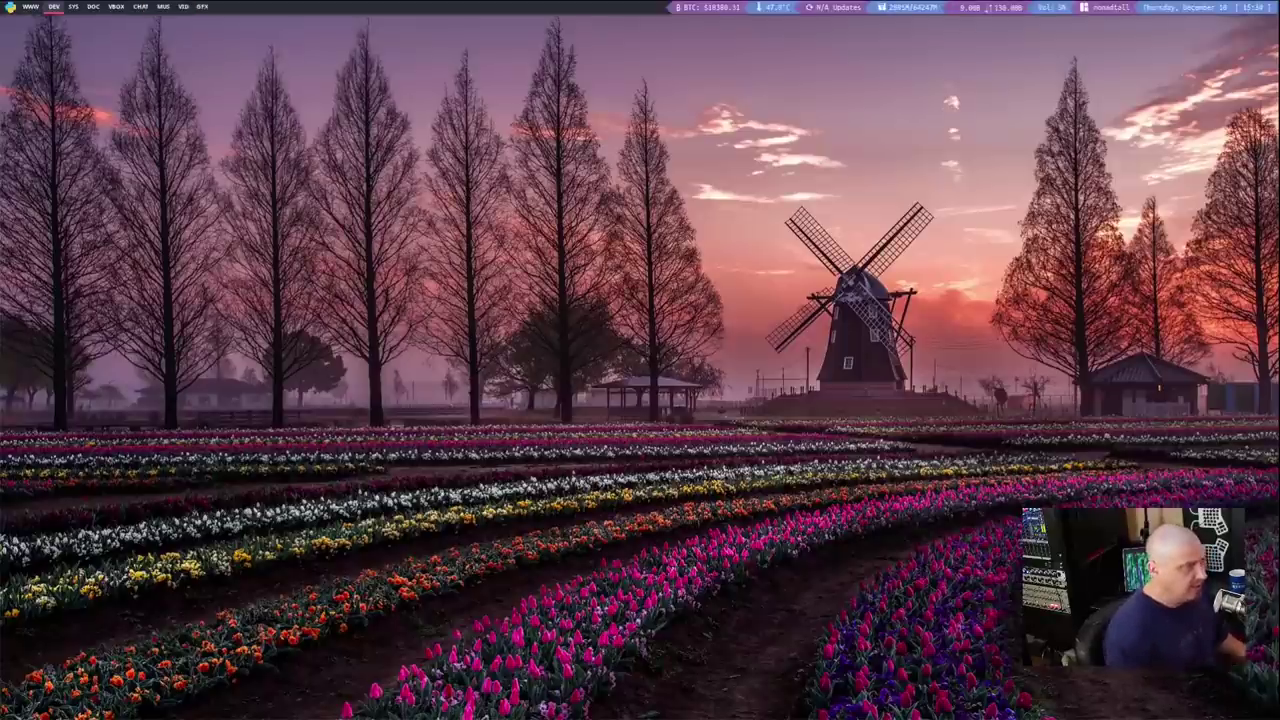